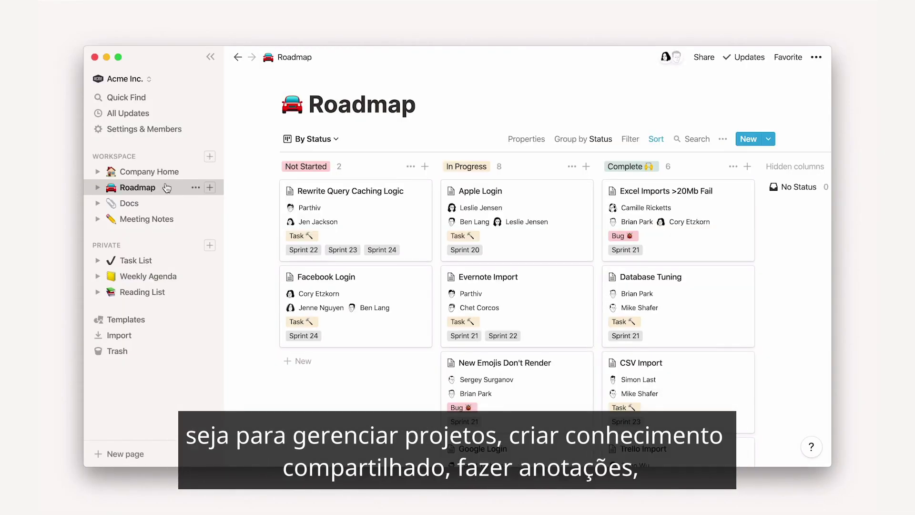
Browse the Docs and Meeting Notes pages, then return to Company Home.
click(164, 202)
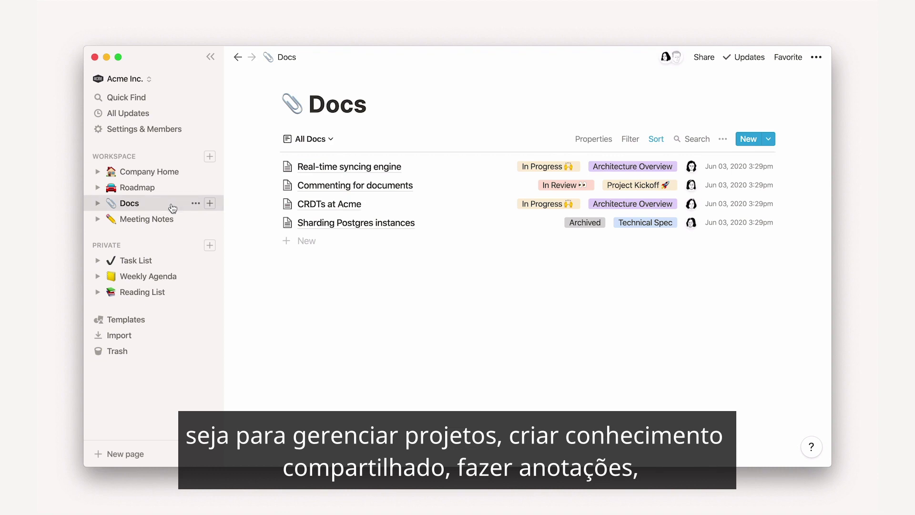
click(180, 219)
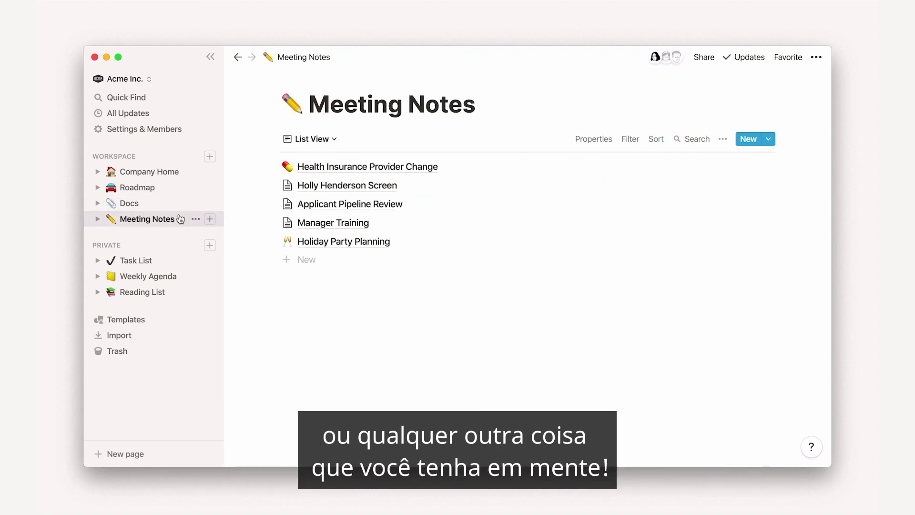
click(186, 172)
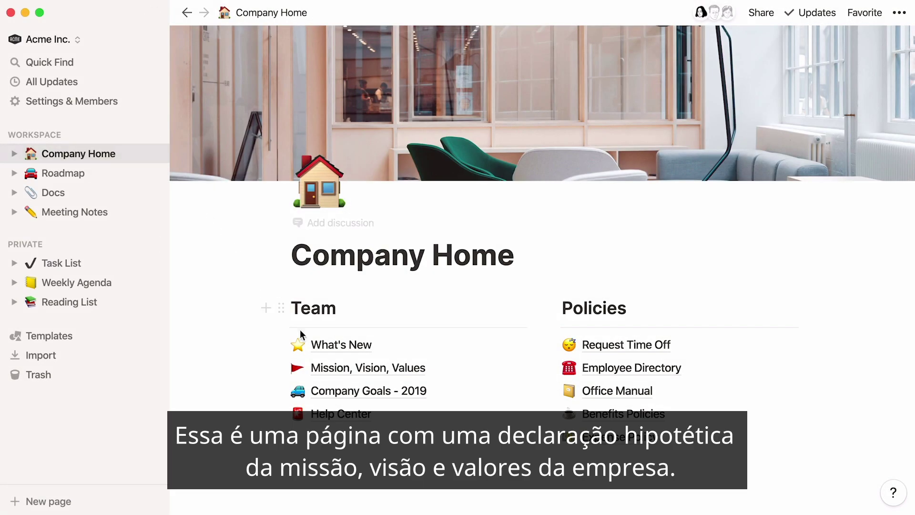
On Mission, Vision, Values, type the 'tools for the mind' mission sentence below the Mission heading.
click(329, 366)
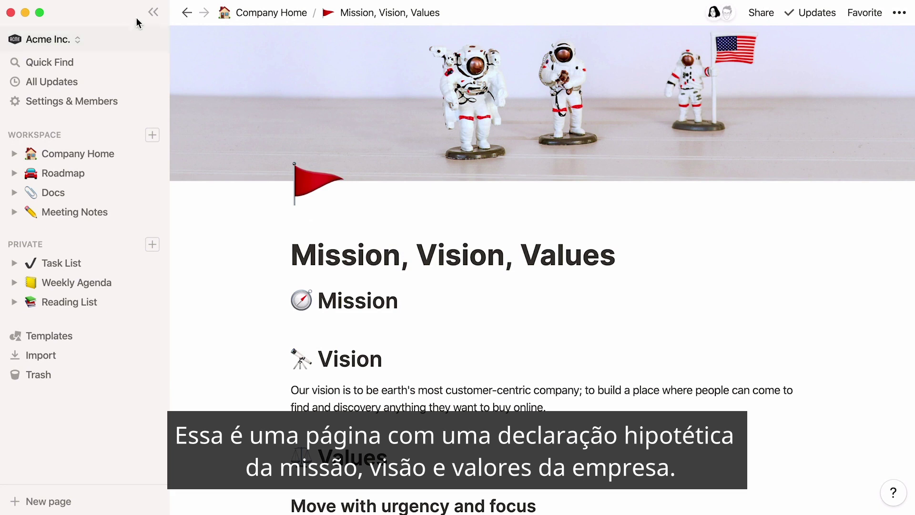
click(153, 12)
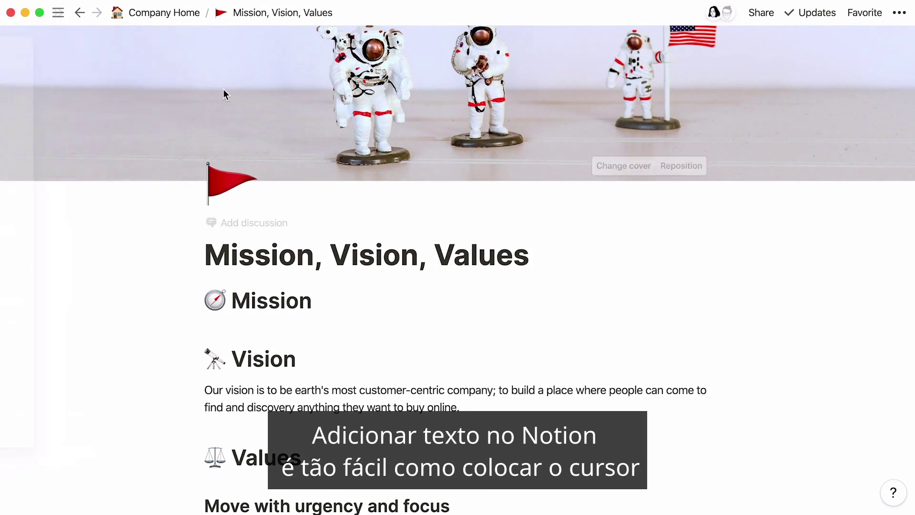
click(362, 298)
key(Return)
text(To make a contribution to the world by ma)
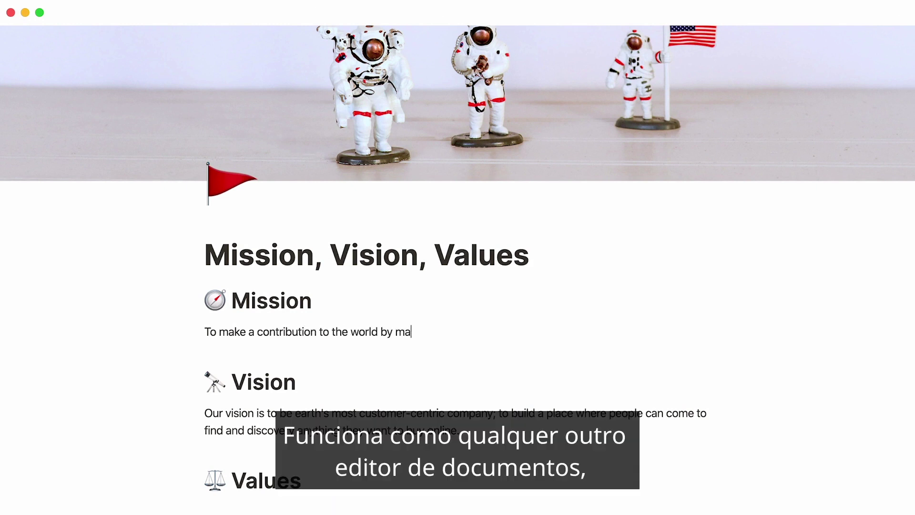
text(king tools for the mind that advance humankind.)
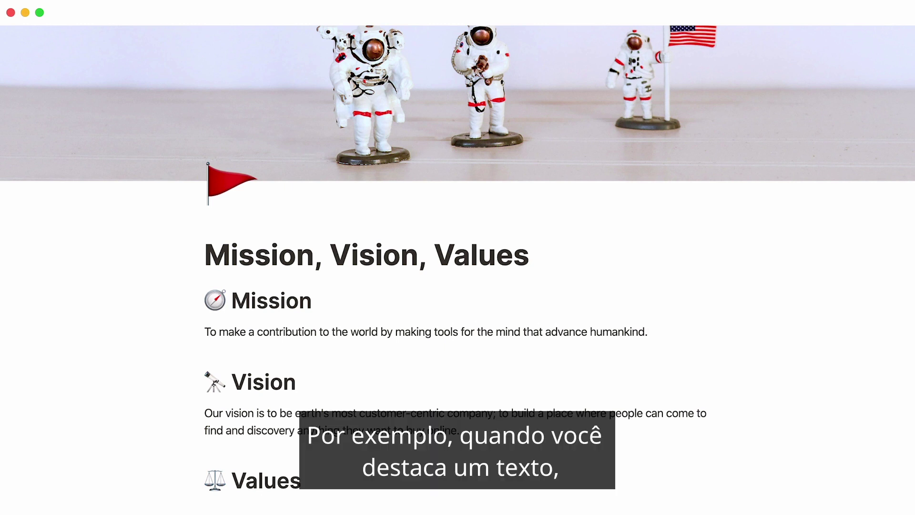
triple_click(309, 334)
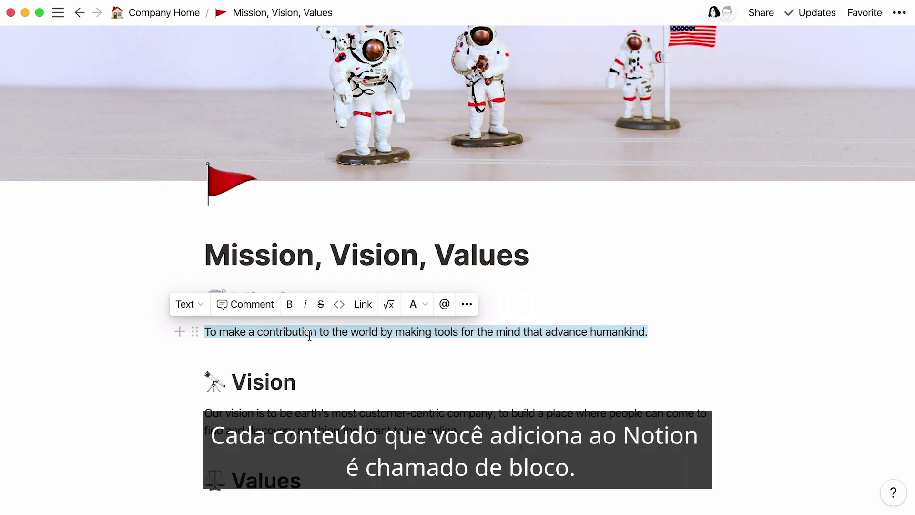
click(203, 307)
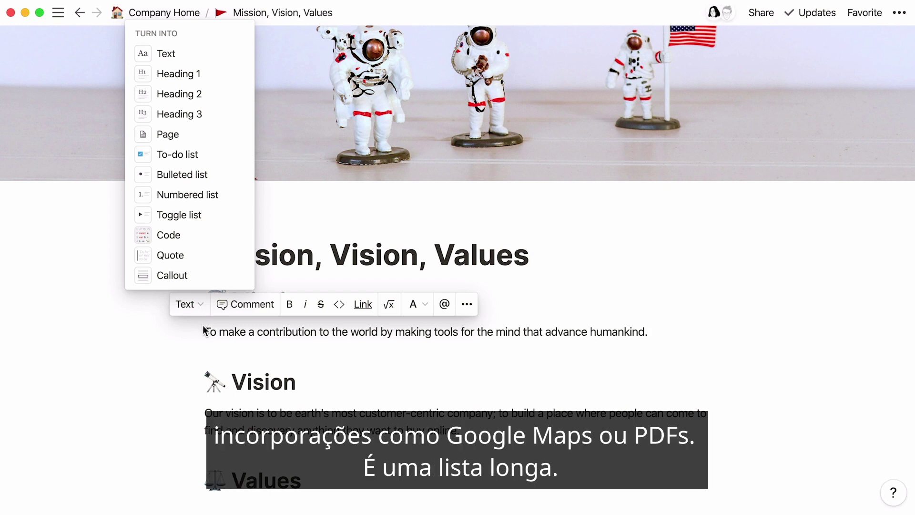
Add an empty line below the mission paragraph and browse the full block menu.
click(657, 330)
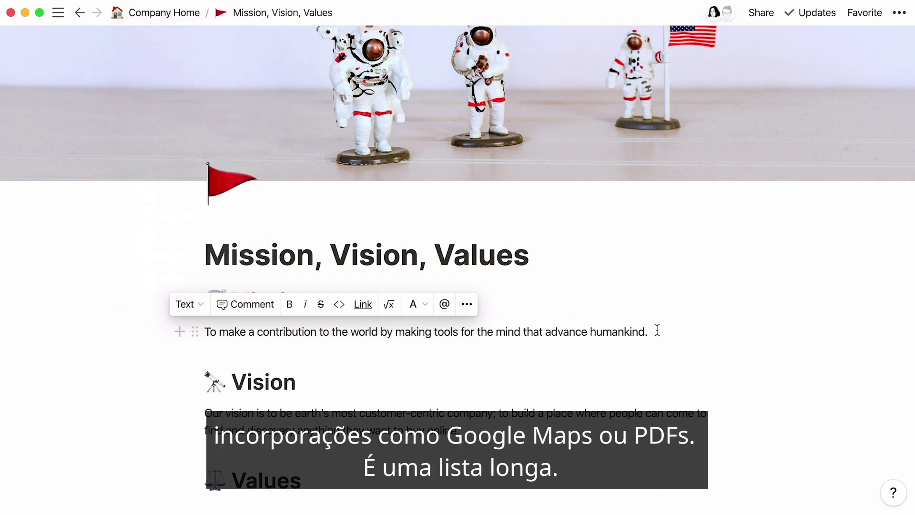
key(Return)
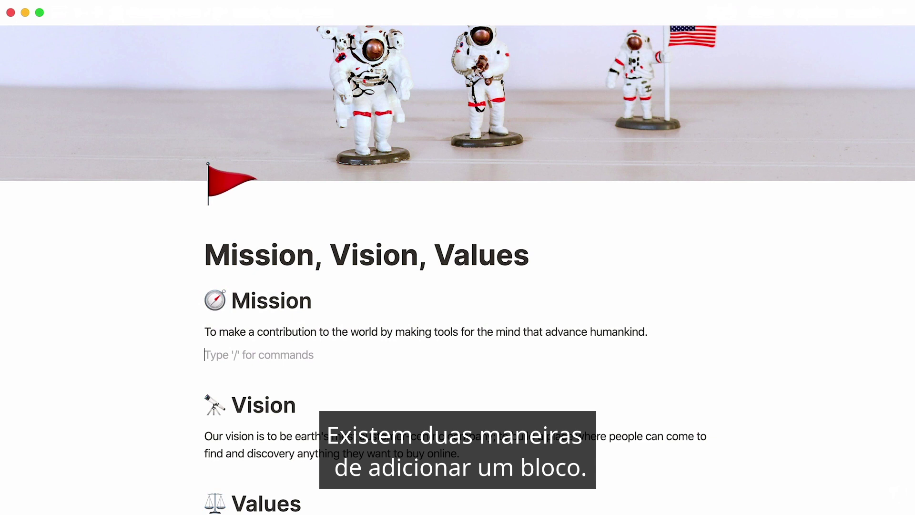
mouse_move(469, 351)
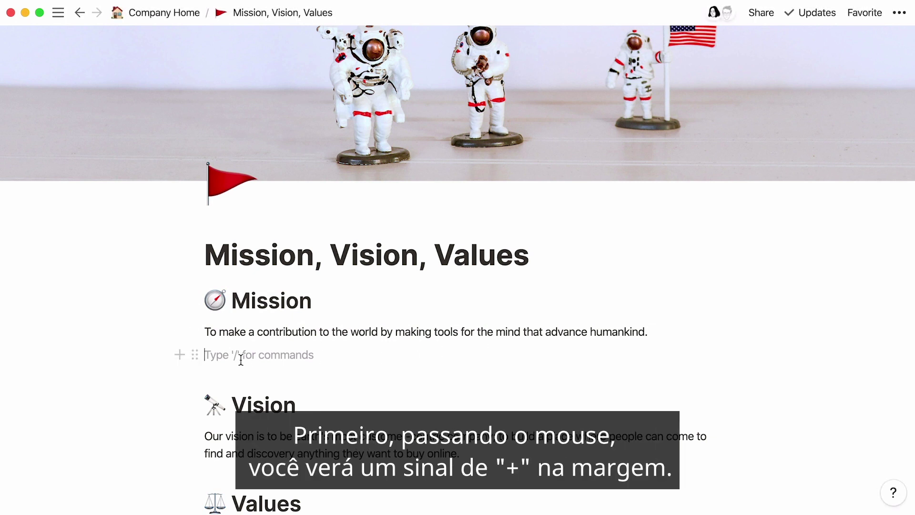
click(179, 359)
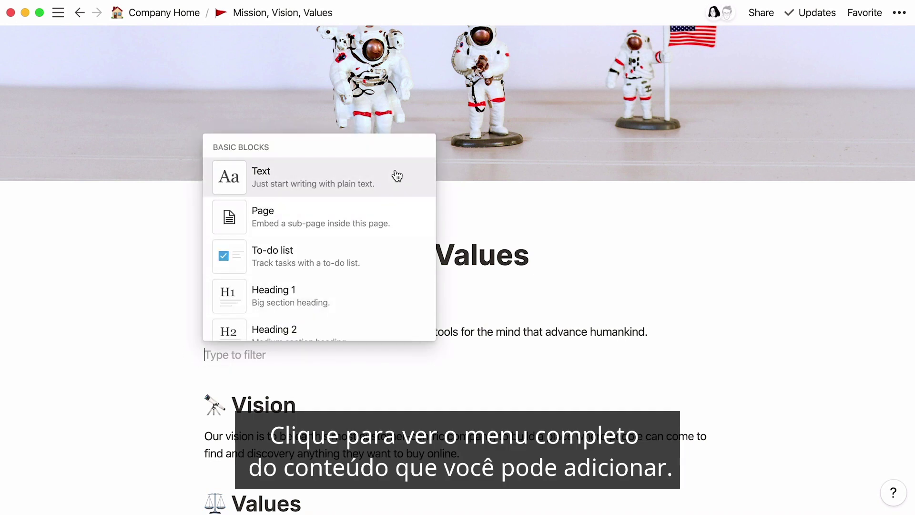
scroll(398, 175, down, 15)
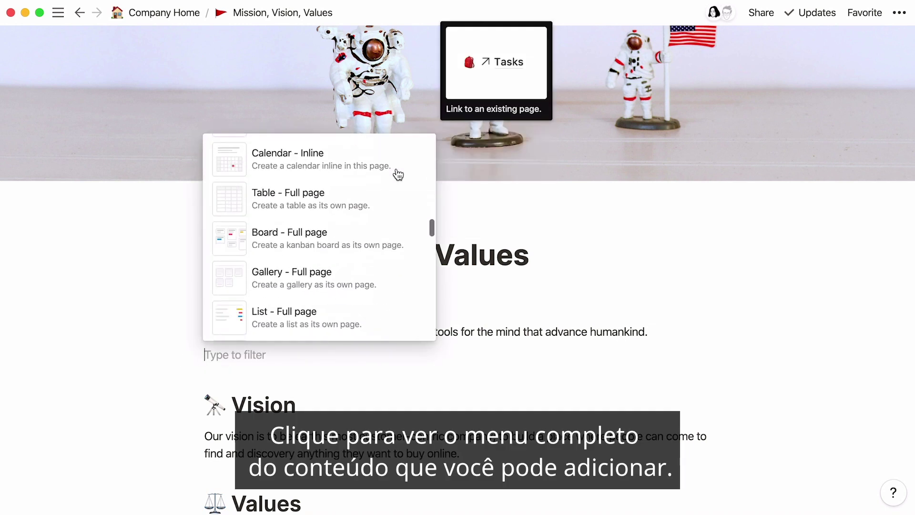
scroll(396, 174, down, 6)
key(Escape)
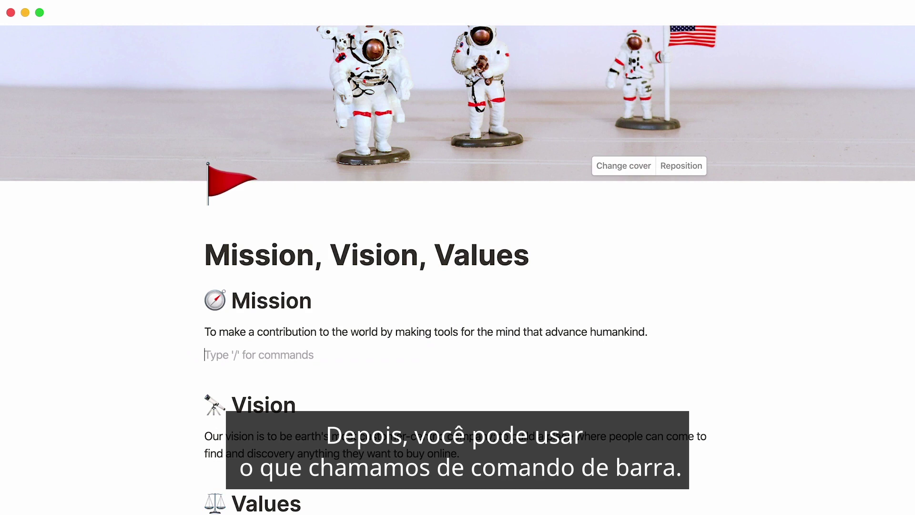
Turn the new line into a bulleted list item with /bullet.
text(/)
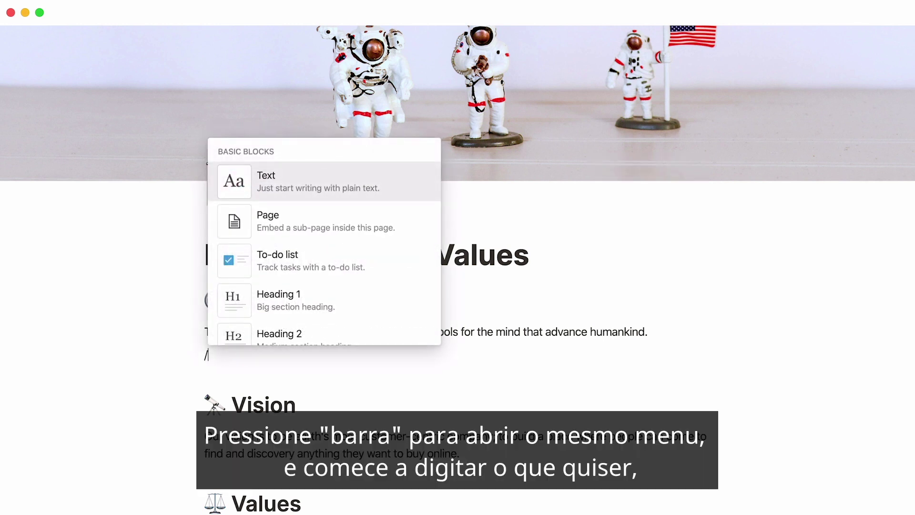
text(to do)
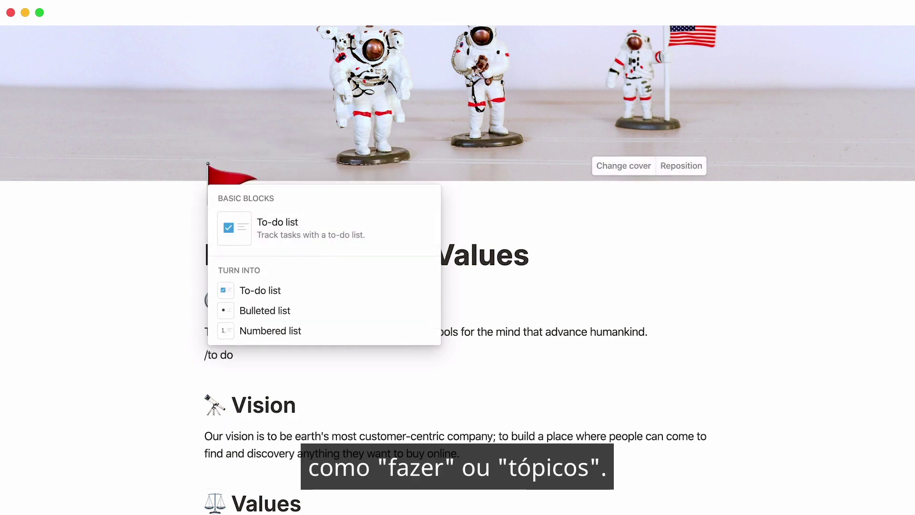
key(BackSpace)
key(BackSpace)
key(BackSpace)
key(BackSpace)
key(BackSpace)
text(bullet)
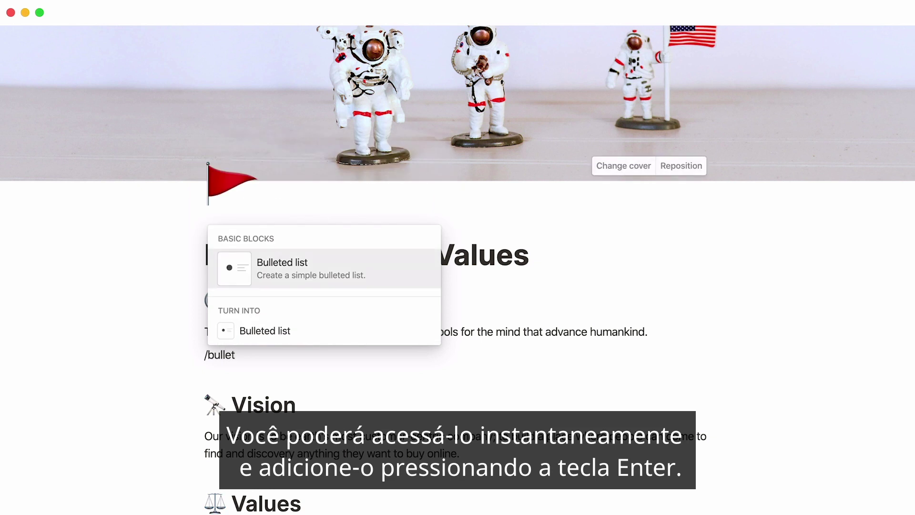
key(Return)
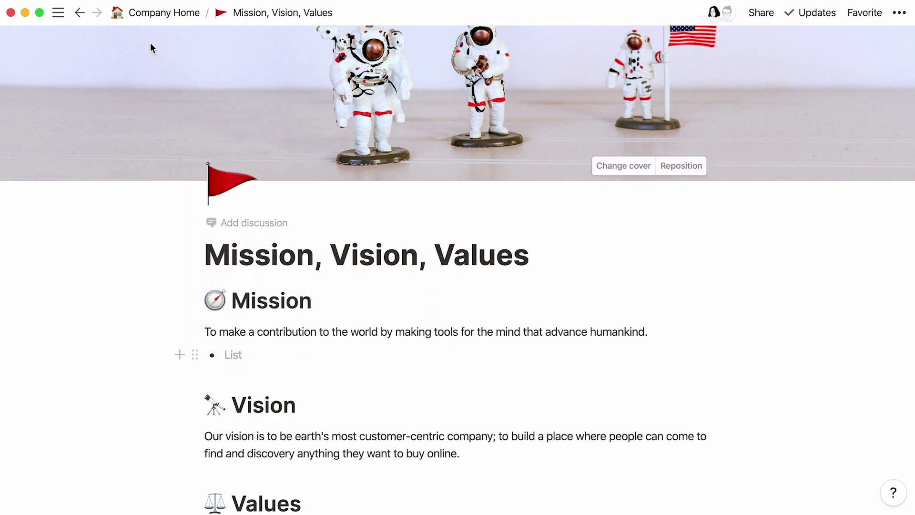
On the Stand-up 20-05-2020 page, add a 'Notes' Heading 1.
click(79, 13)
text(/)
key(Down)
key(Down)
key(Down)
key(Return)
text(Notes)
key(Return)
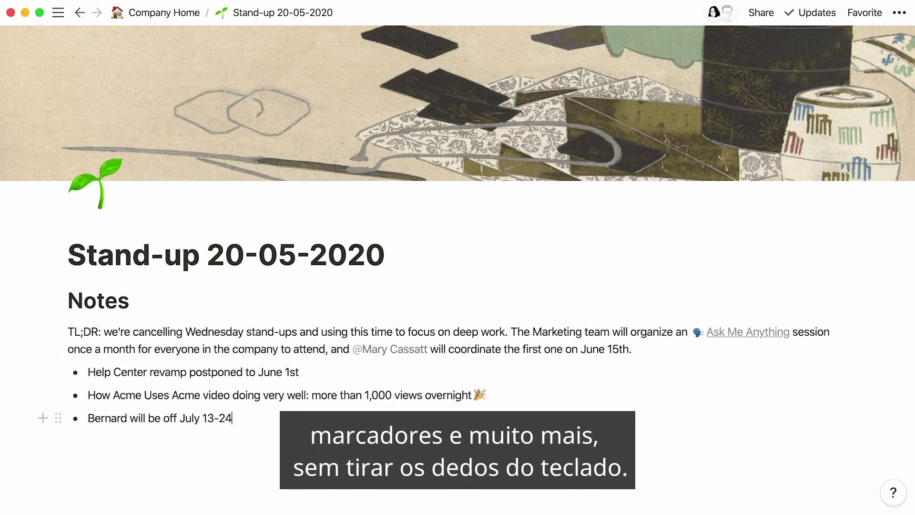
Add an 'Action Items' Heading 2 followed by a to-do item.
key(Return)
key(Return)
text(/)
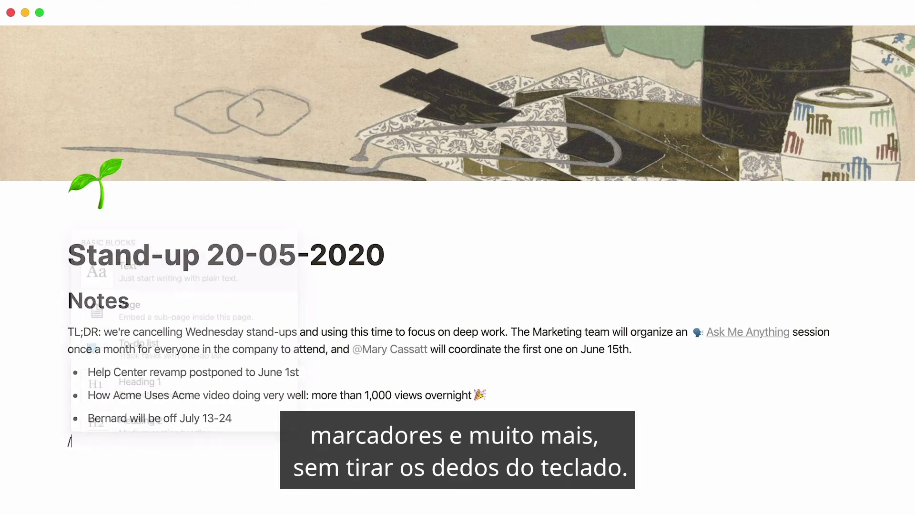
text(h2)
key(Return)
text(Action Items)
key(Return)
text(/todo)
key(Return)
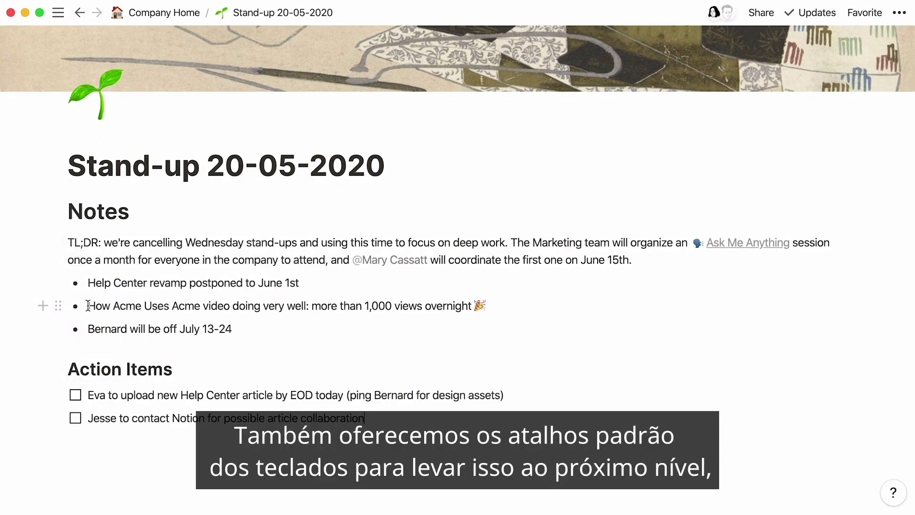
Bold 'How Acme Uses Acme' and paste a code snippet formatted as inline code.
drag(88, 305, 198, 306)
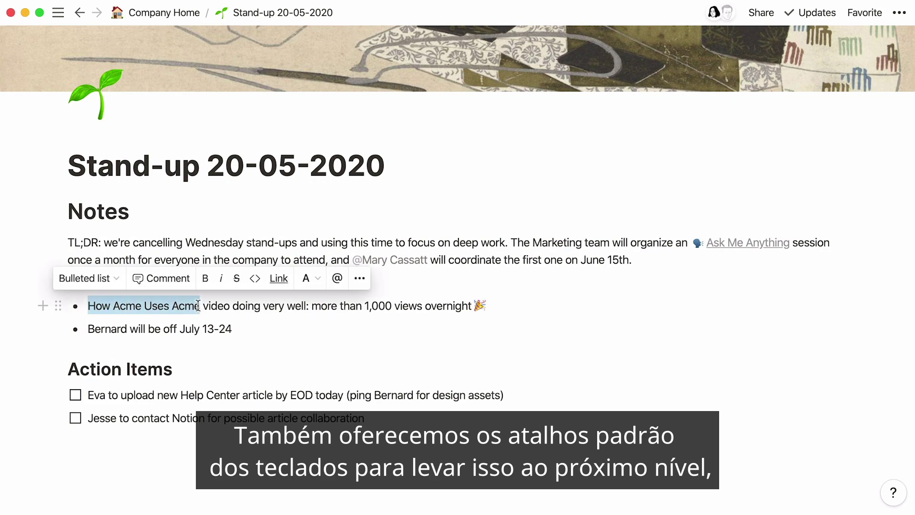
click(205, 279)
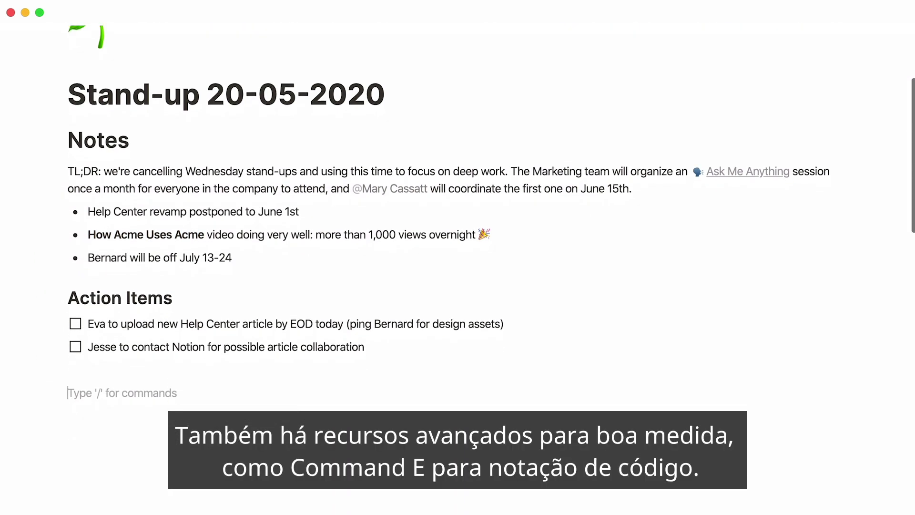
text(if (hour < 18) { greeting = "Good day"; } else { greeting = "Good evening"; })
drag(109, 428, 69, 366)
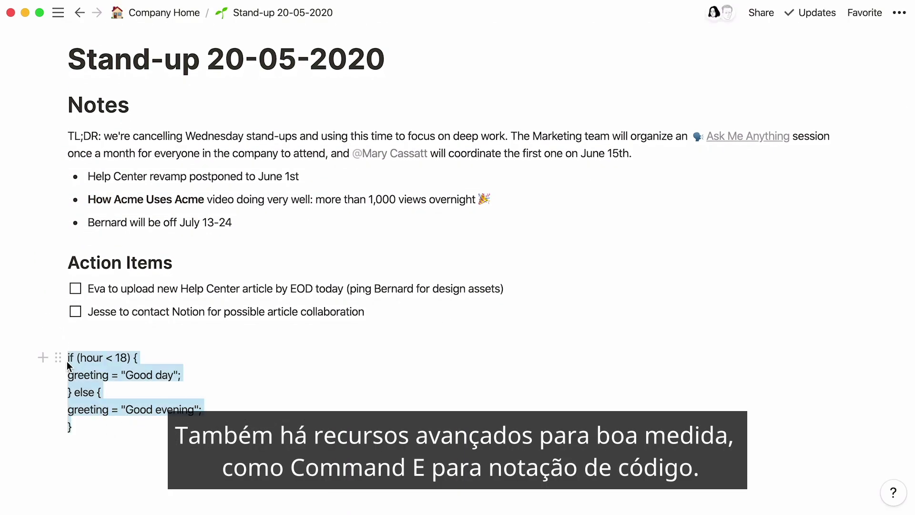
click(202, 331)
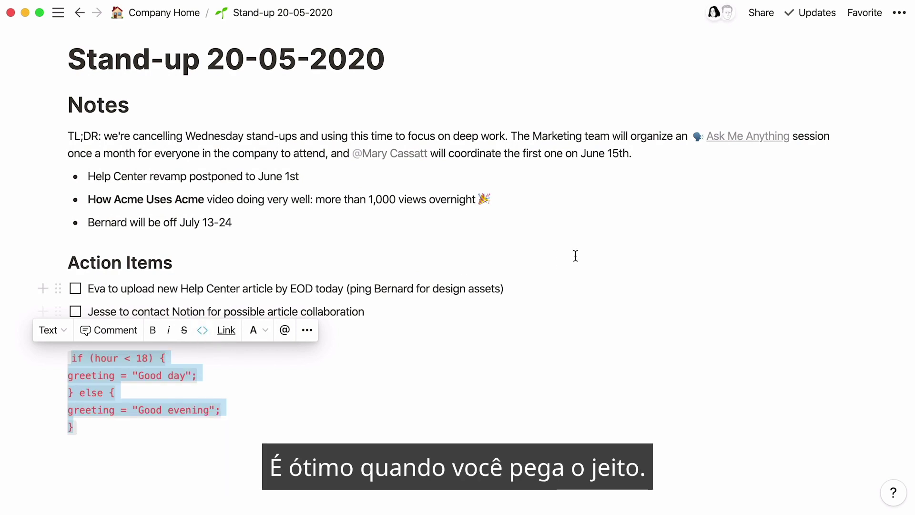
Turn the words 'Help Center' into a link by pasting a URL over them.
scroll(601, 247, up, 5)
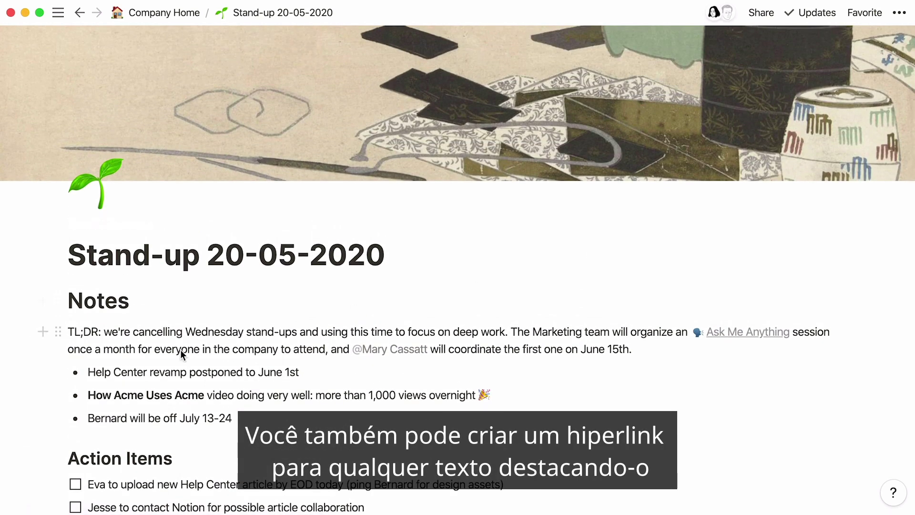
drag(147, 371, 89, 373)
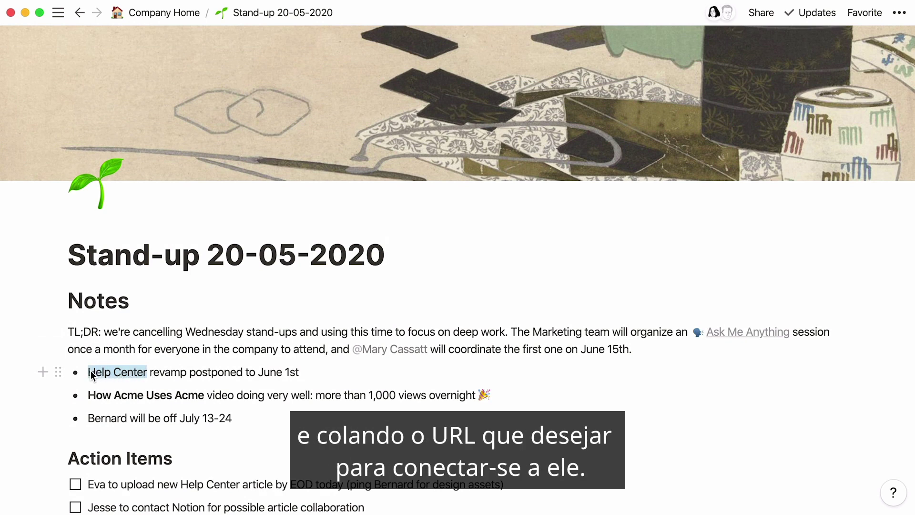
key(super+v)
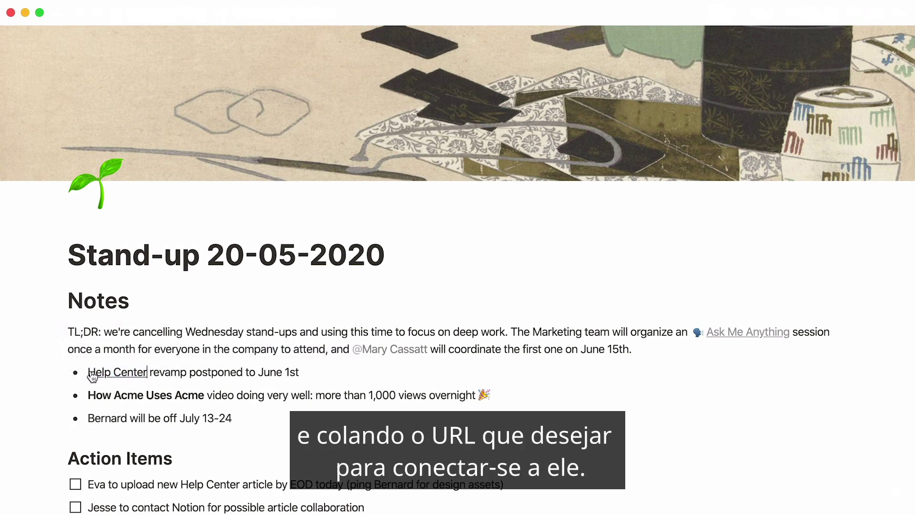
Give the 'Help Center' link a Brown background highlight.
drag(147, 372, 93, 372)
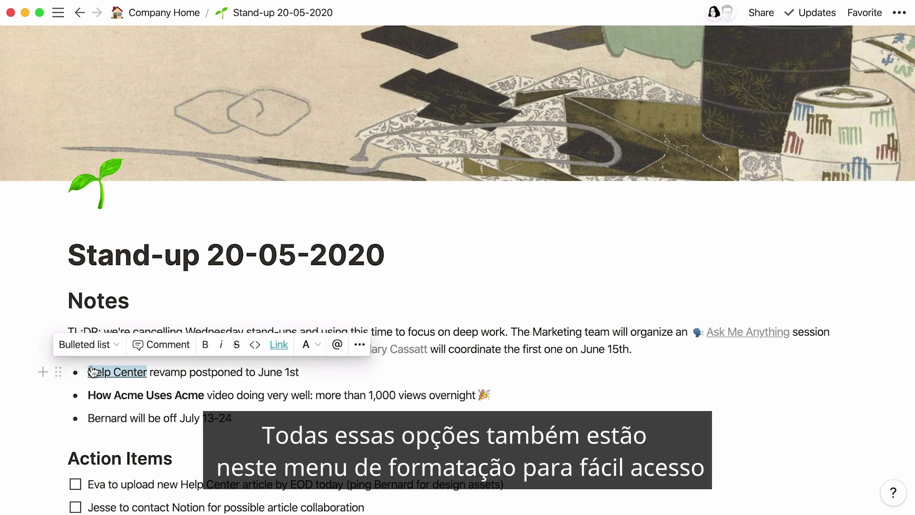
click(316, 354)
click(321, 310)
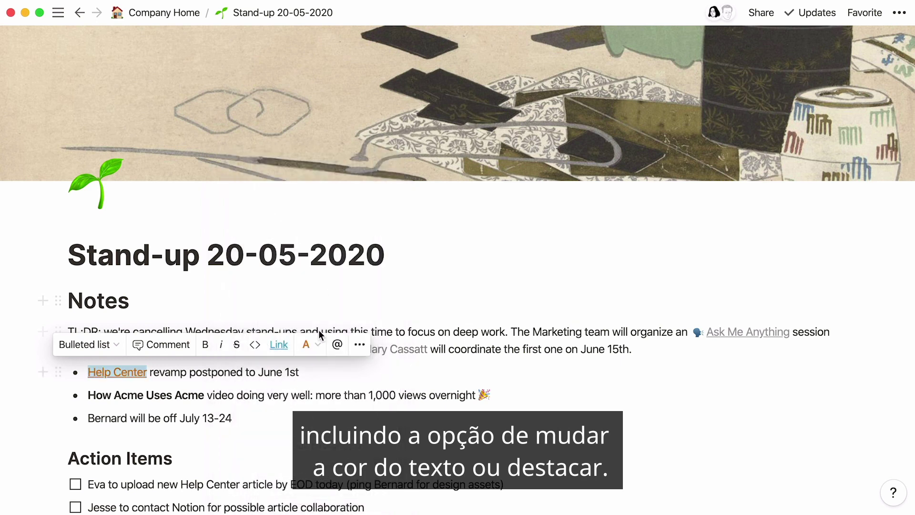
click(316, 344)
scroll(316, 351, down, 3)
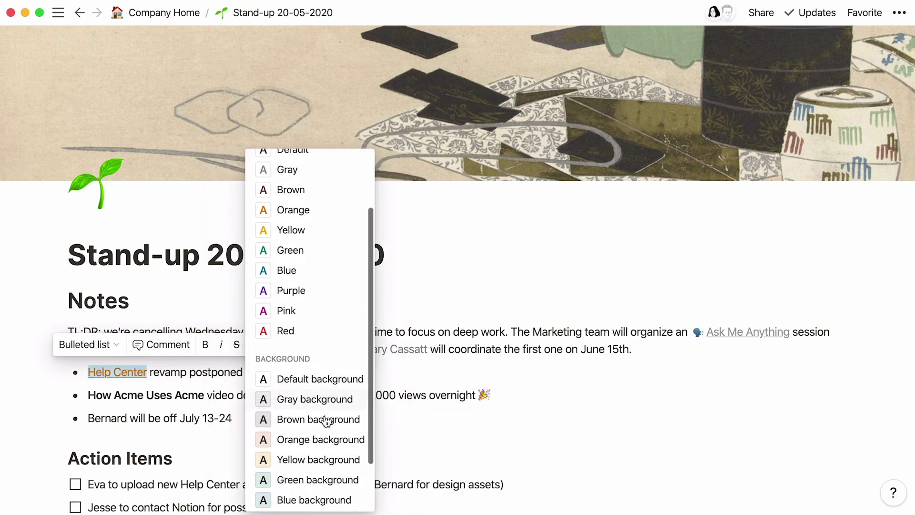
click(326, 420)
click(329, 441)
Colour the TL;DR paragraph red using the /red command.
click(67, 336)
text(/red)
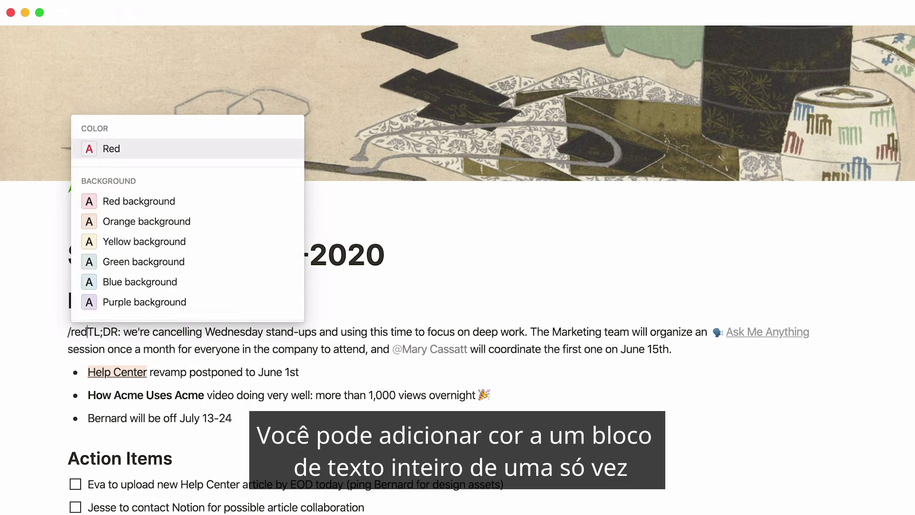
key(Return)
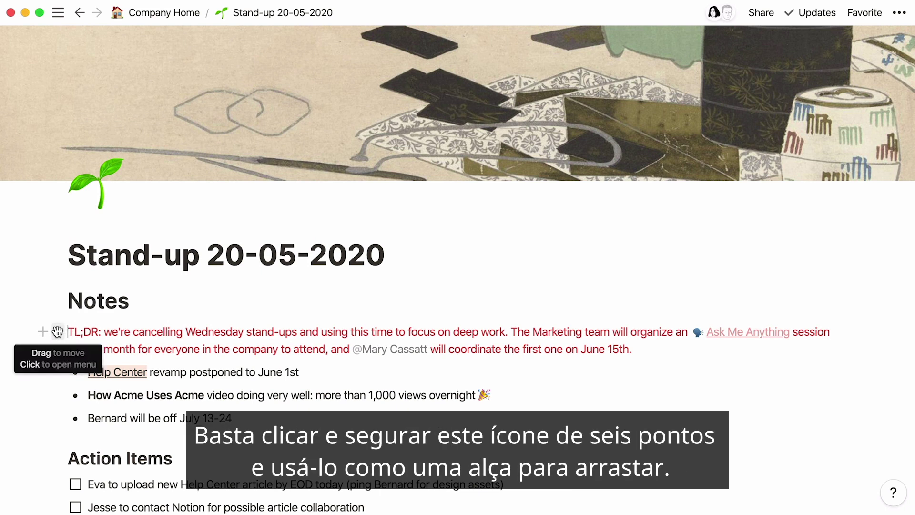
Move TL;DR above Notes and place Notes and Action Items in side-by-side columns.
drag(58, 331, 58, 283)
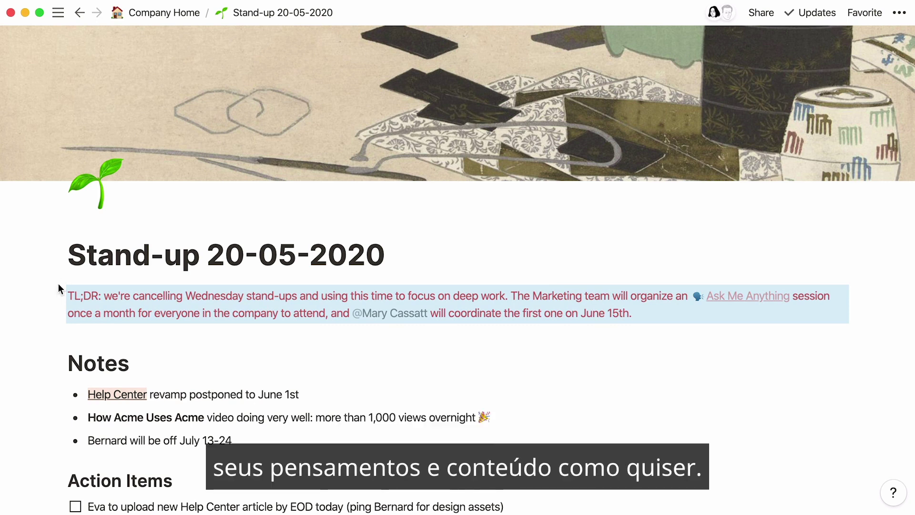
drag(57, 480, 863, 362)
drag(191, 432, 129, 386)
drag(58, 386, 58, 371)
drag(372, 498, 213, 447)
drag(57, 460, 498, 350)
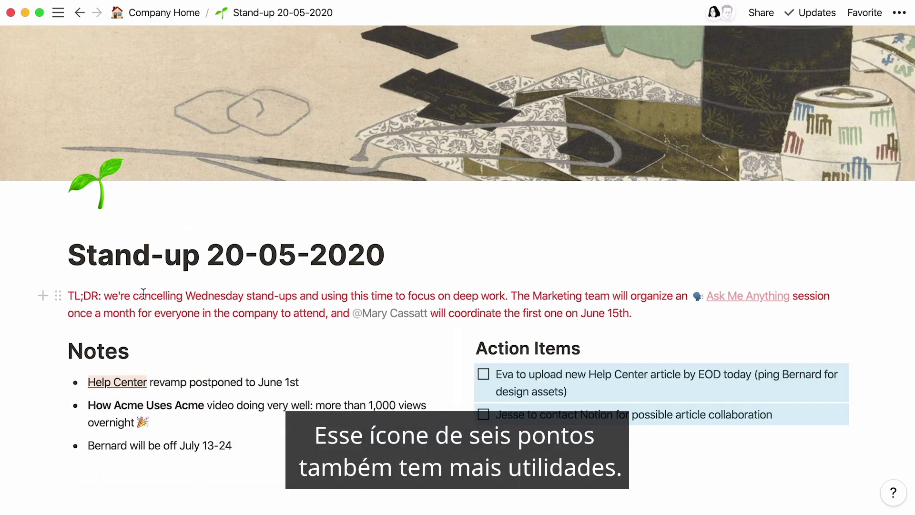
click(68, 296)
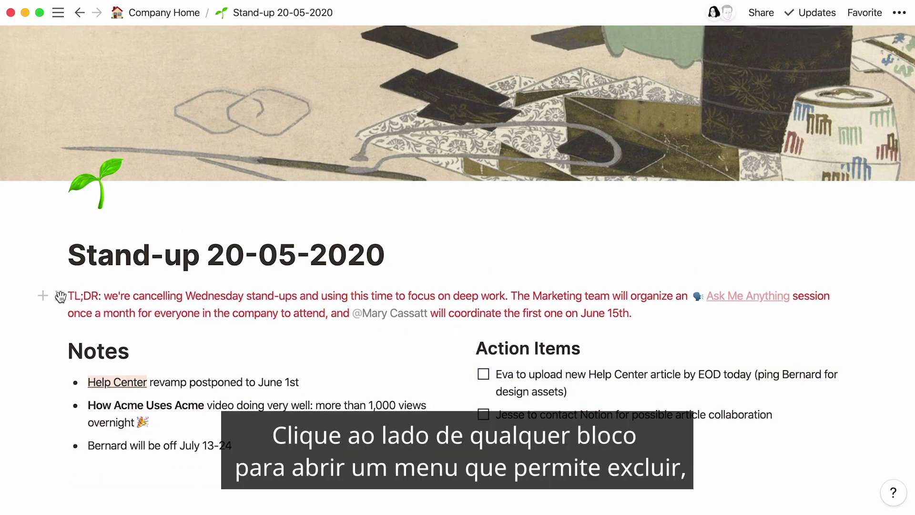
Reset the TL;DR block's colour to Default and turn it into a Heading 3.
click(59, 296)
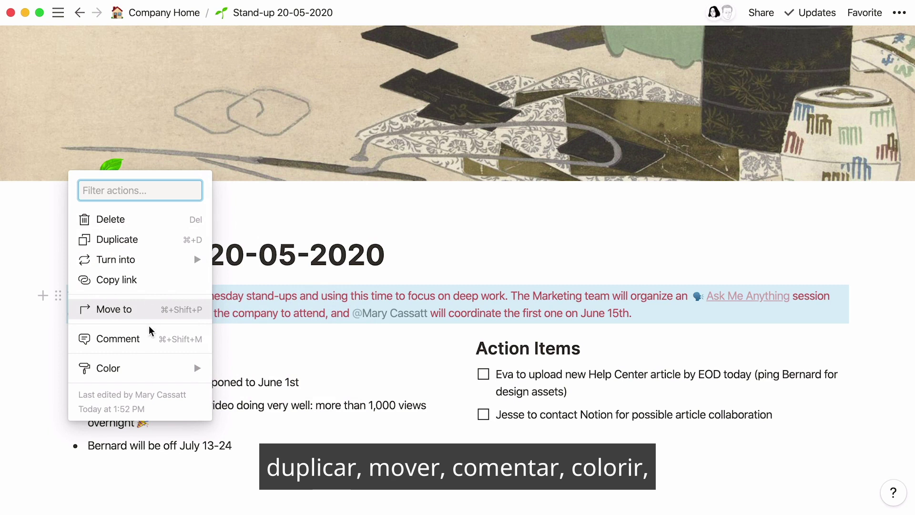
mouse_move(167, 367)
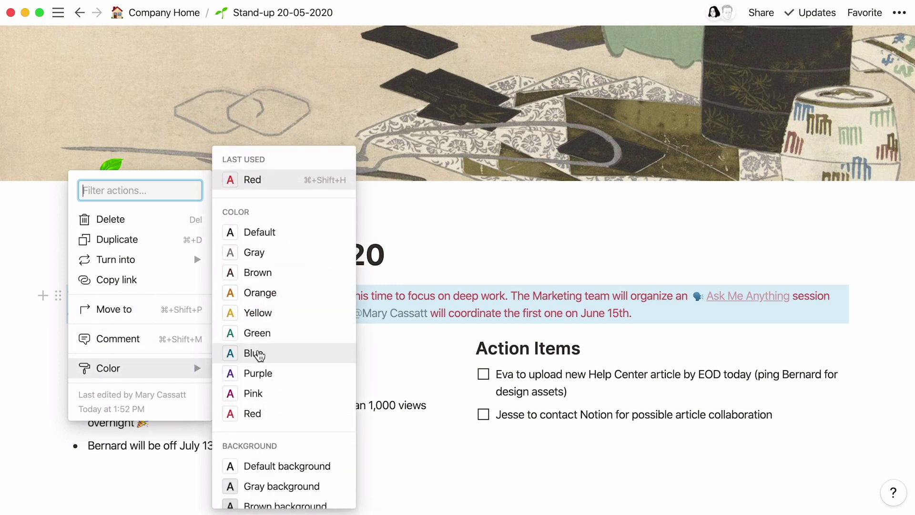
click(288, 234)
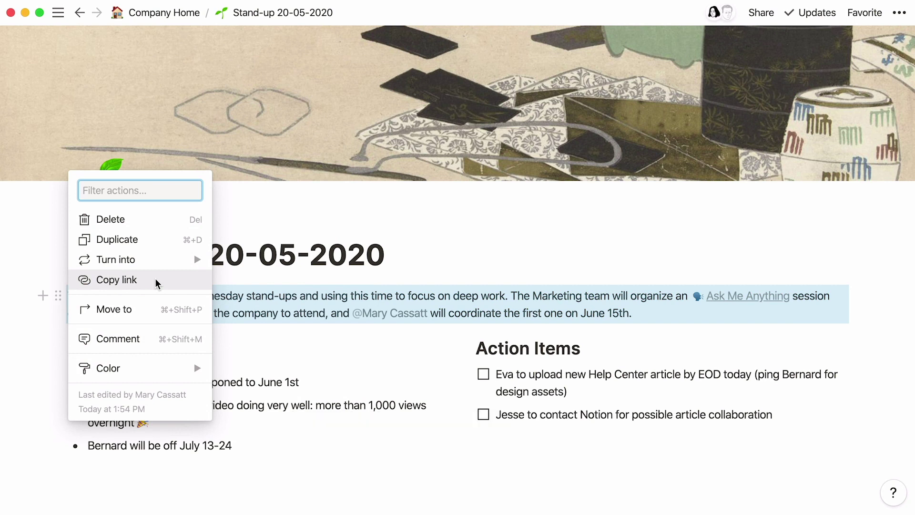
mouse_move(159, 260)
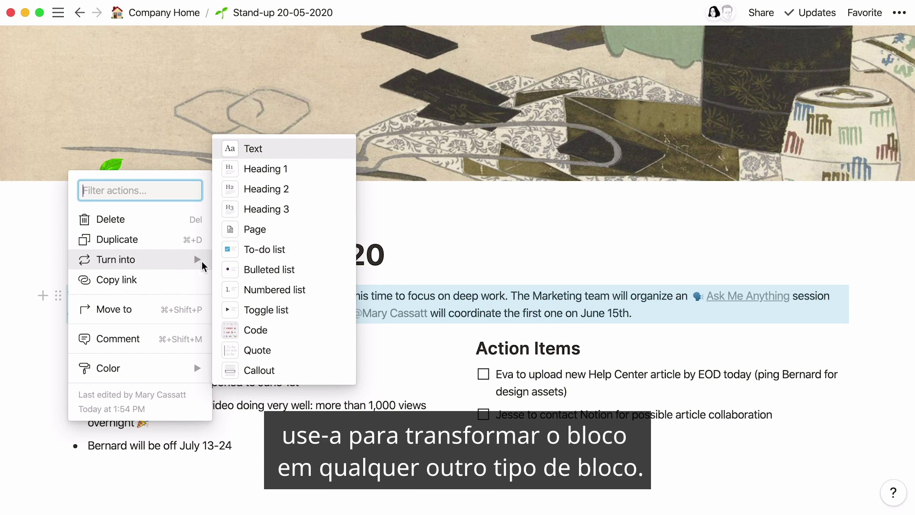
click(275, 209)
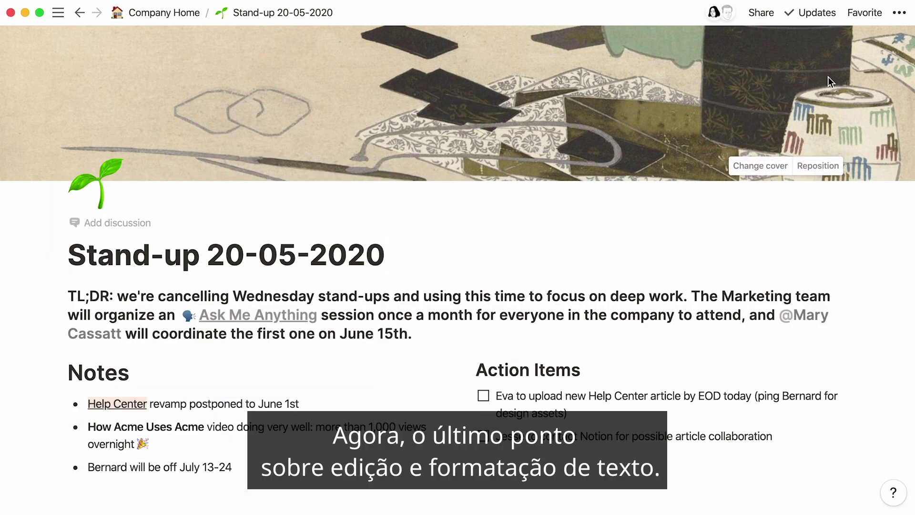
Try the Serif, Small text and Full width page options, reverting each one.
click(899, 13)
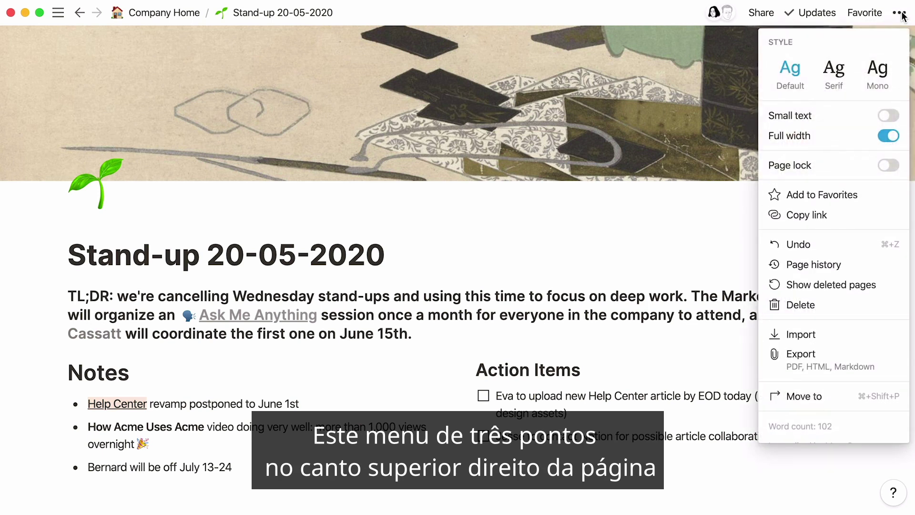
click(841, 68)
click(804, 71)
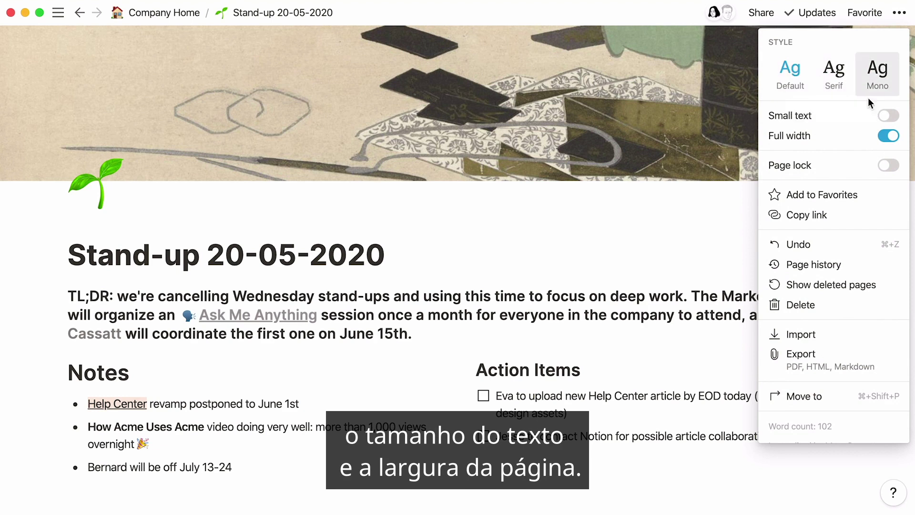
click(889, 116)
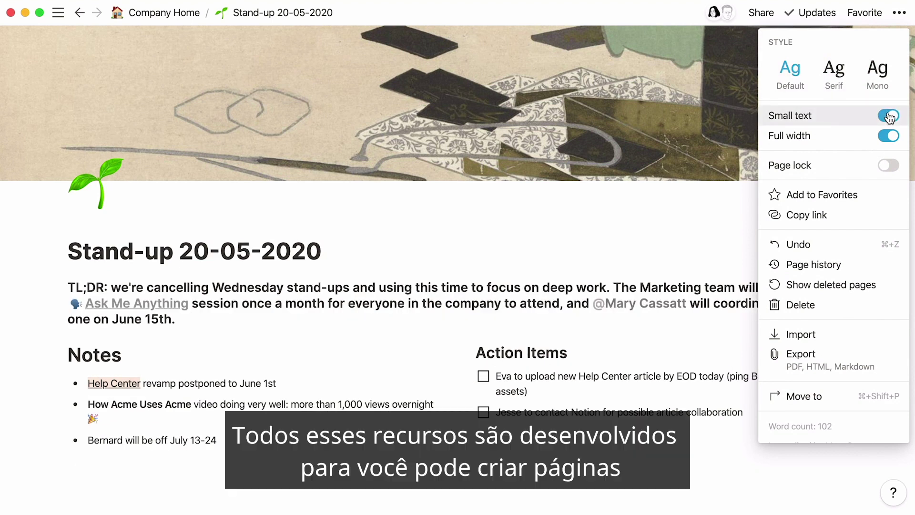
click(889, 116)
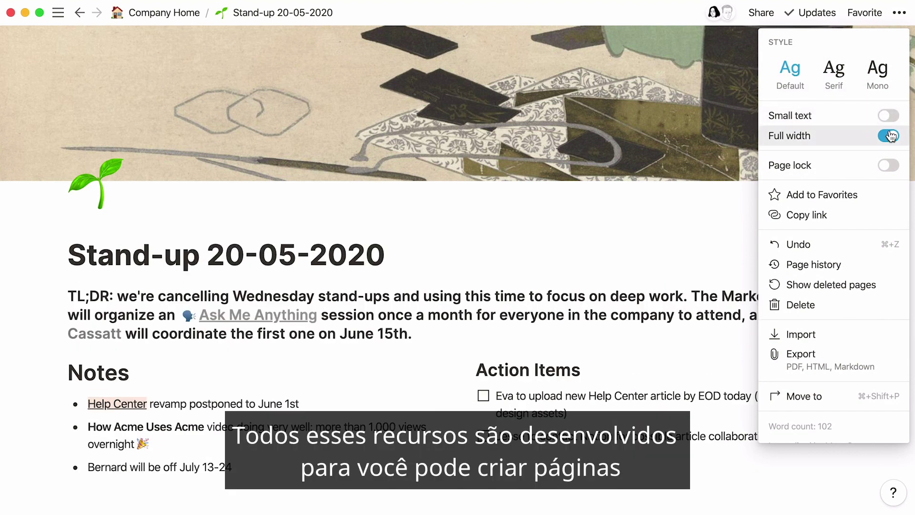
click(889, 135)
click(890, 137)
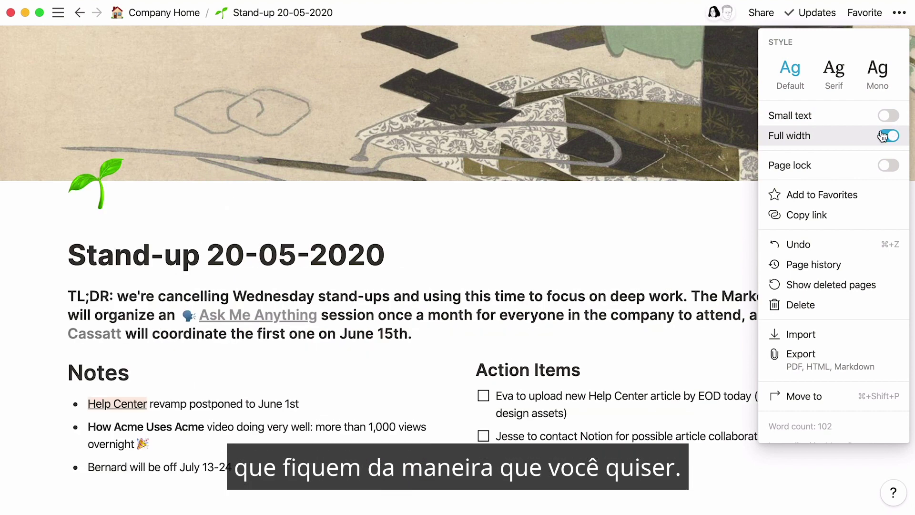
click(466, 92)
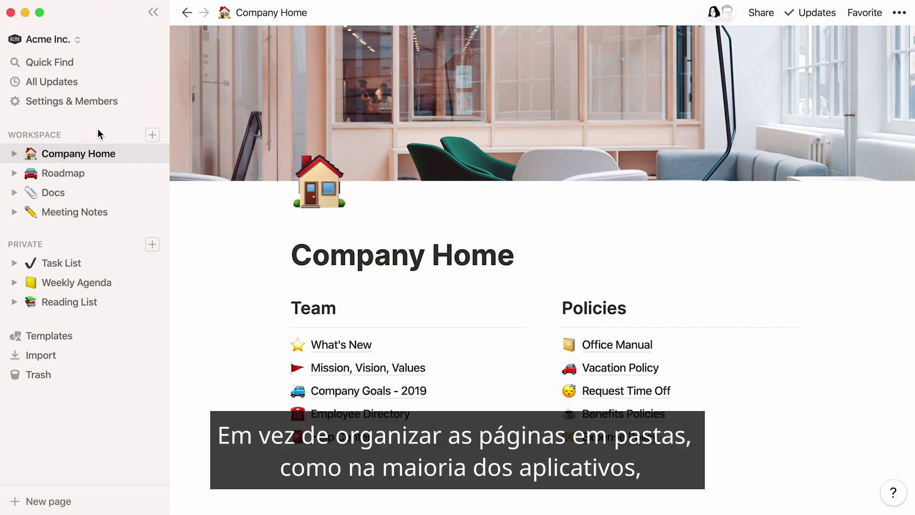
Expand and then collapse the nested Company Home sub-pages in the sidebar.
click(14, 154)
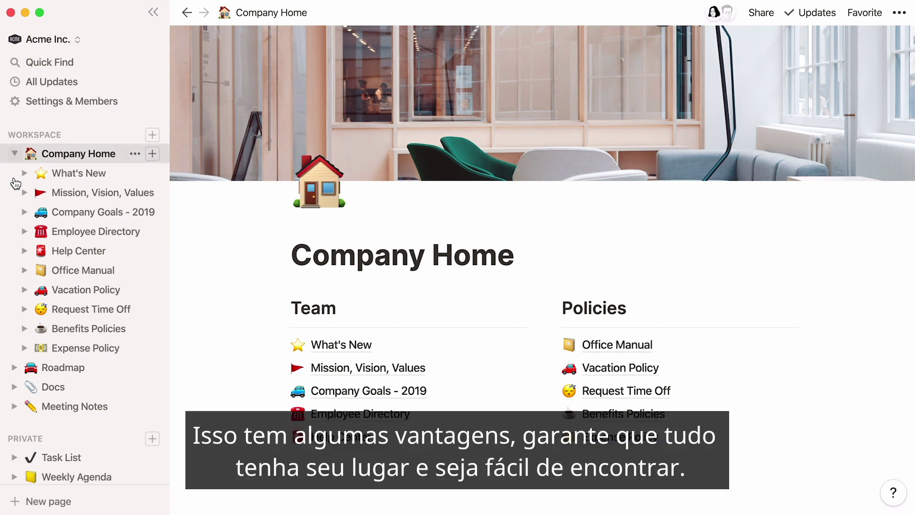
click(24, 251)
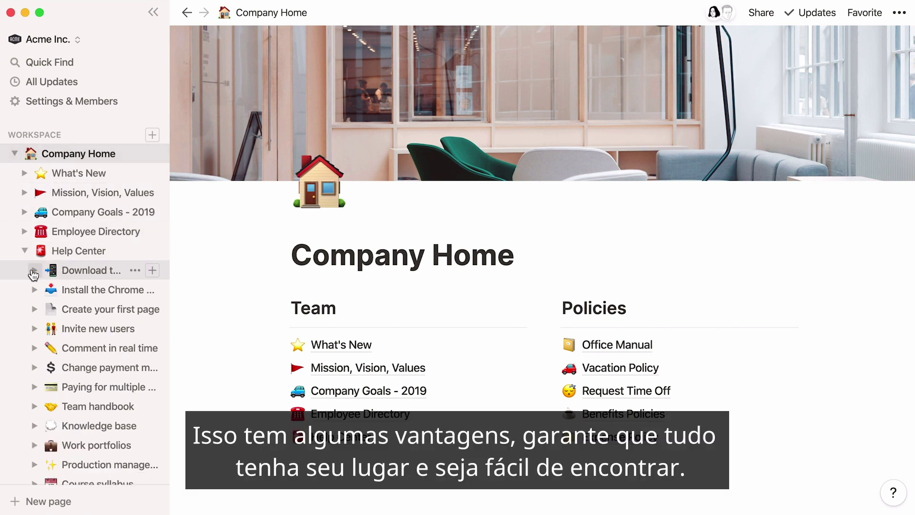
click(35, 270)
click(43, 290)
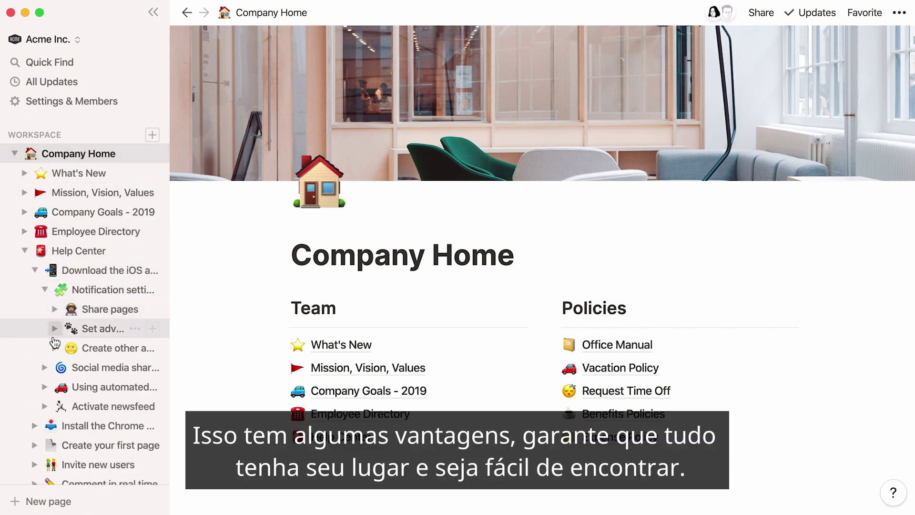
click(54, 348)
click(65, 386)
click(65, 387)
click(55, 349)
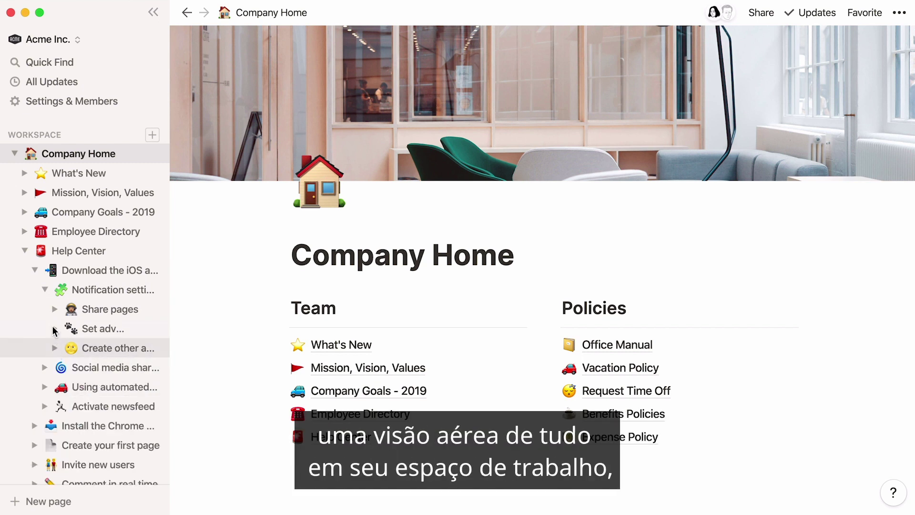
click(44, 290)
click(36, 271)
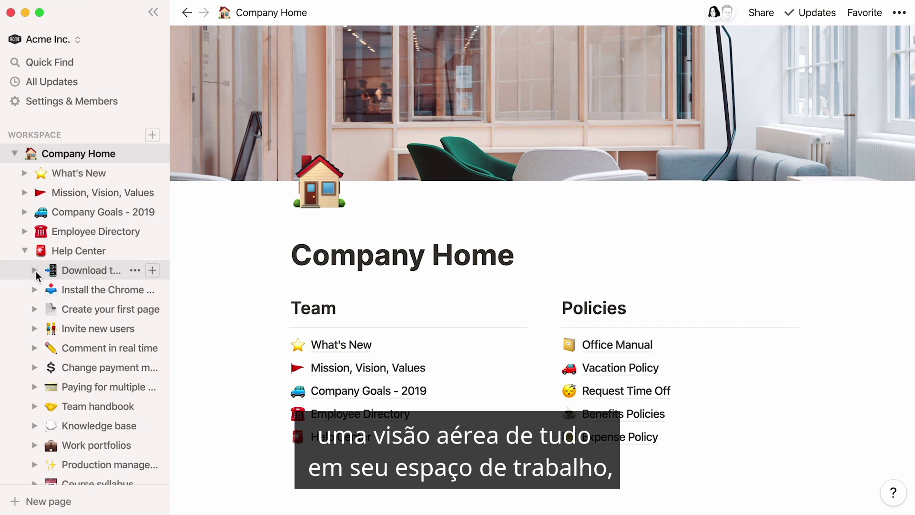
click(28, 254)
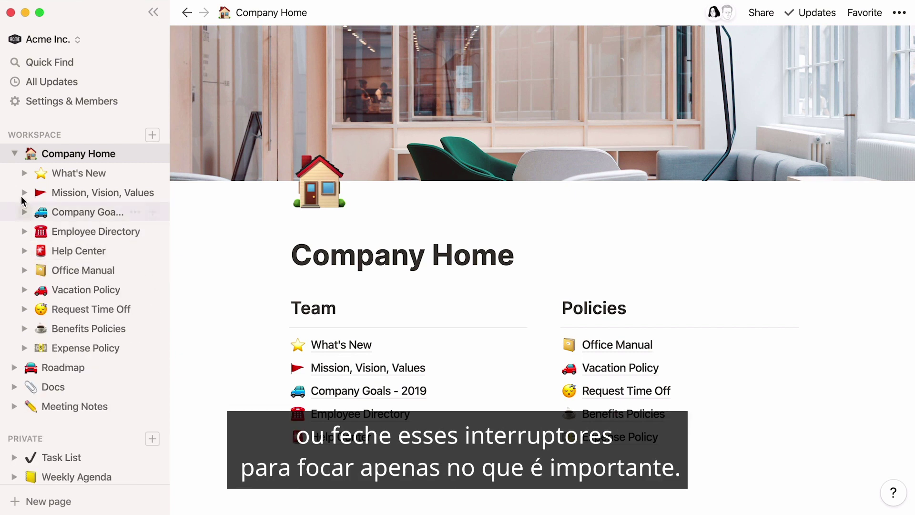
click(14, 153)
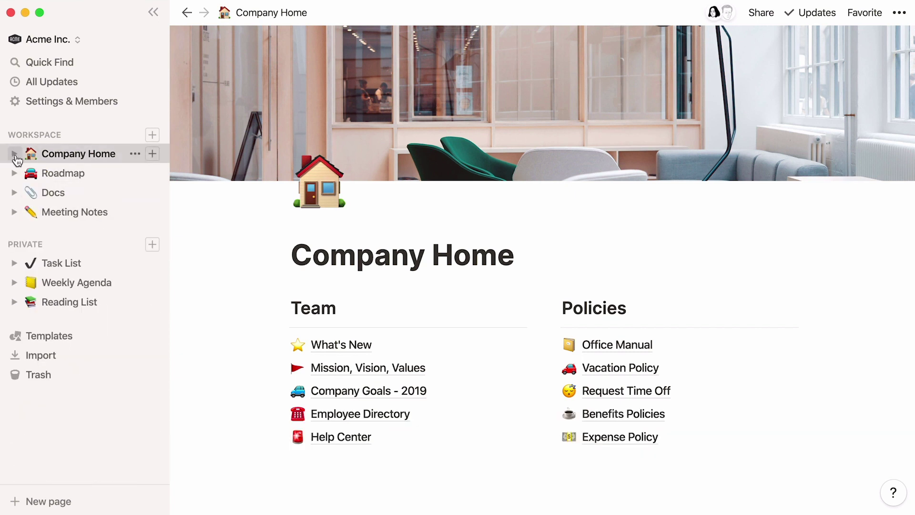
Move Employee Directory and Request Time Off to the top of the Policies list.
drag(281, 412, 565, 333)
drag(552, 413, 554, 342)
drag(553, 413, 582, 366)
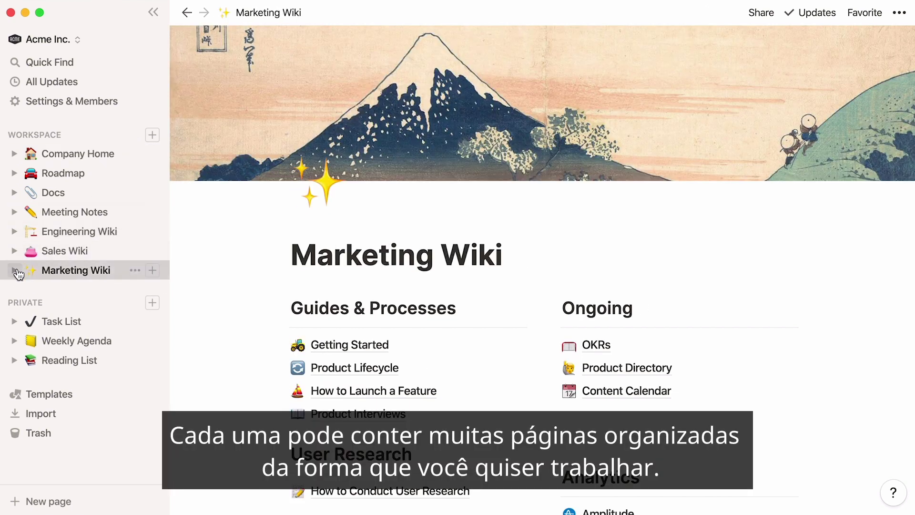
Open Product Lifecycle under Marketing Wiki and favorite it and How to Launch a Feature.
click(16, 270)
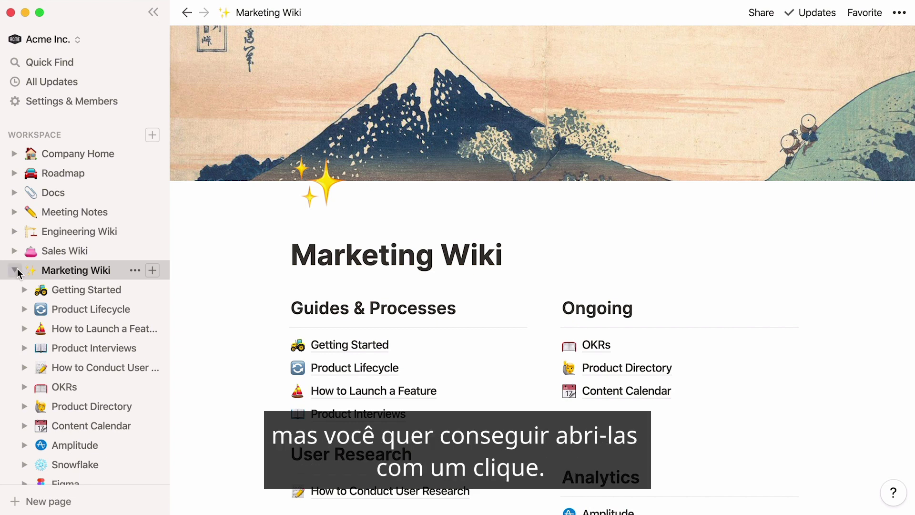
click(88, 308)
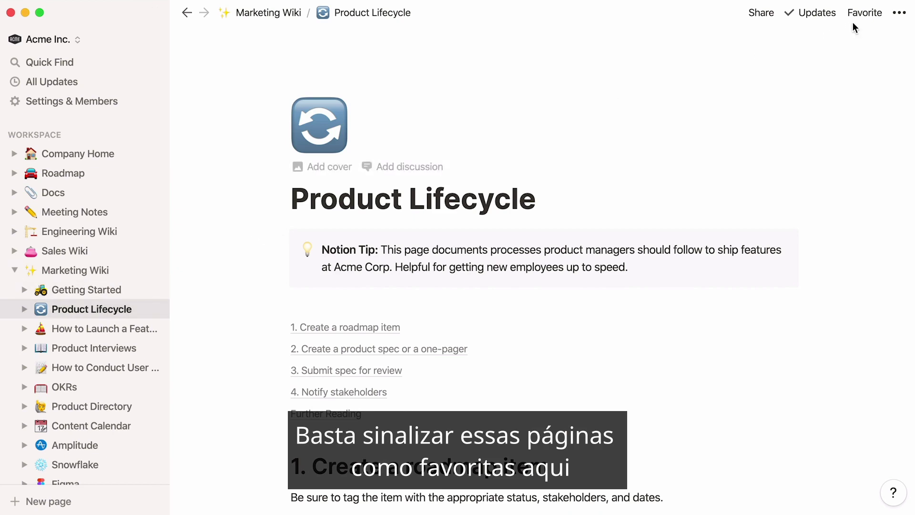
click(867, 18)
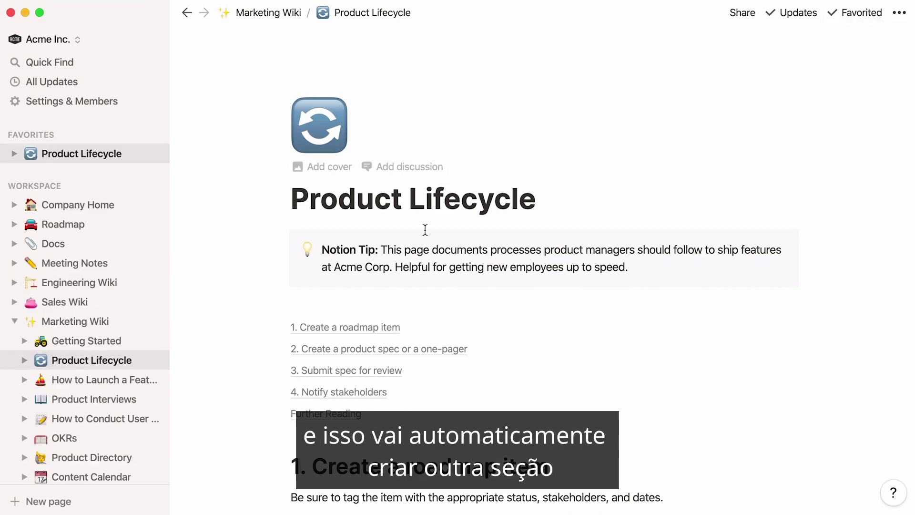
click(127, 379)
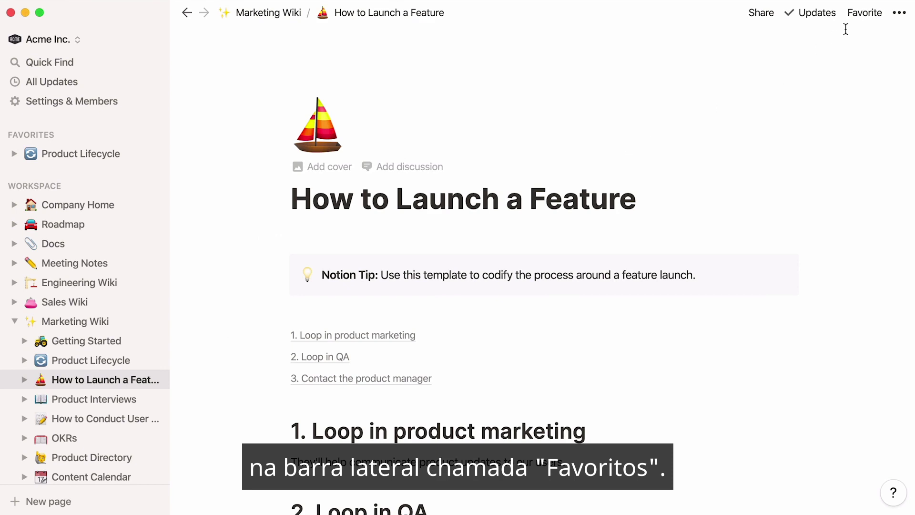
click(865, 13)
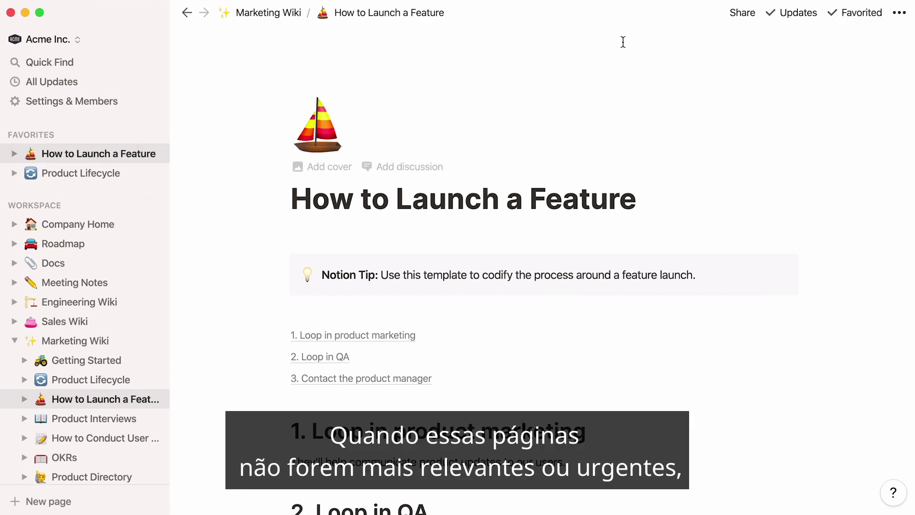
Unfavorite How to Launch a Feature and Product Lifecycle, ending on Product Lifecycle.
click(840, 10)
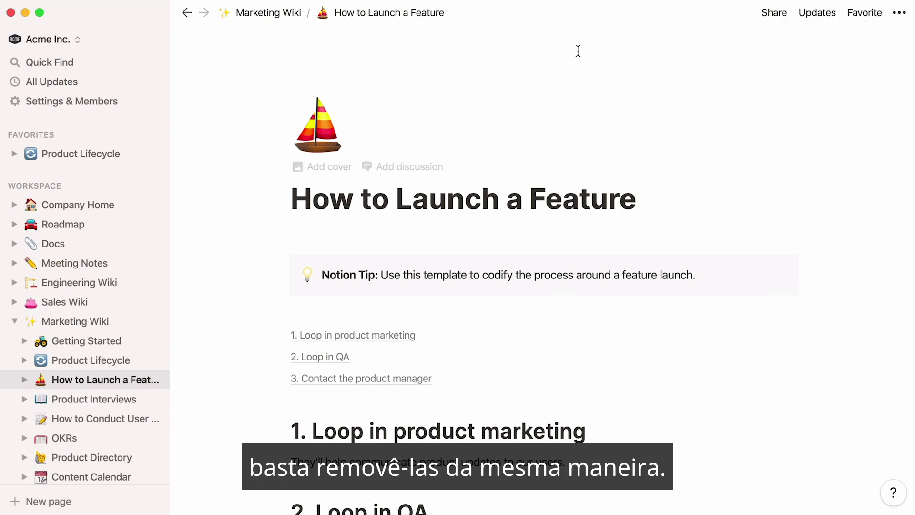
click(123, 153)
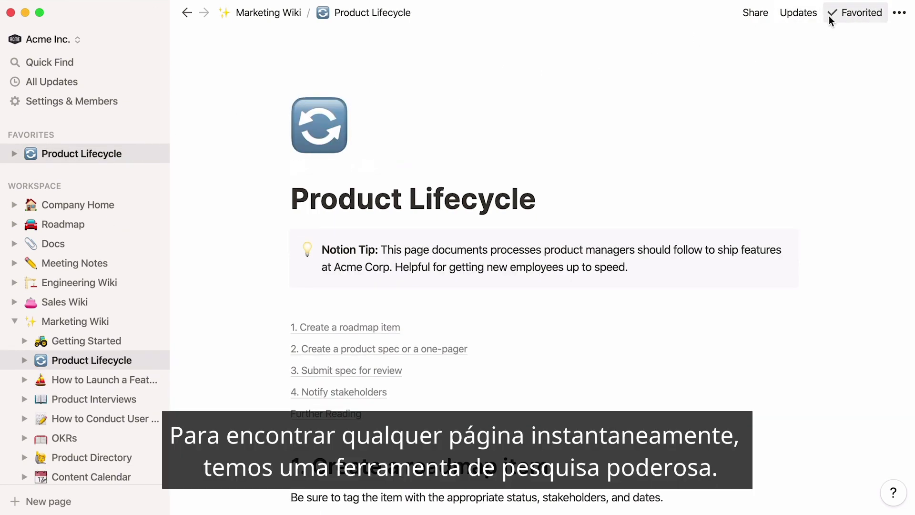
click(829, 17)
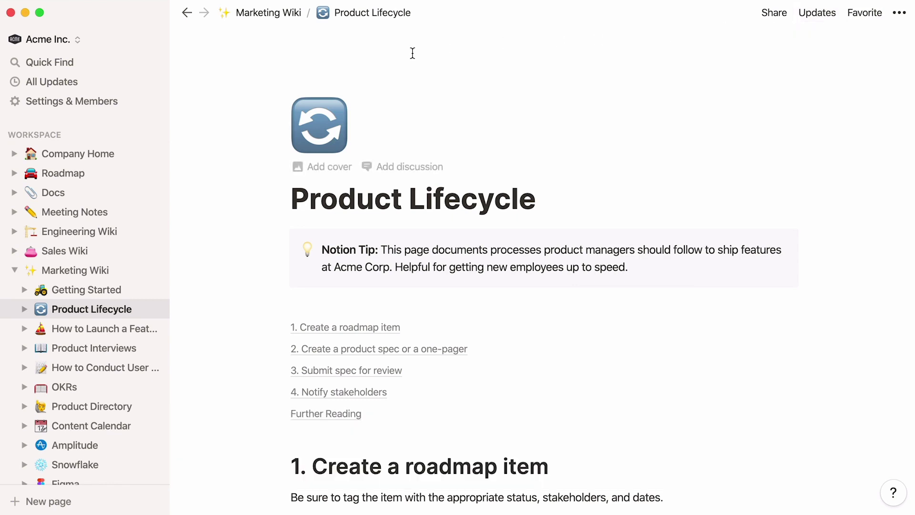
Search the workspace for 'code', view the filters, and open the Engineering Wiki's Code Reviews page.
click(114, 64)
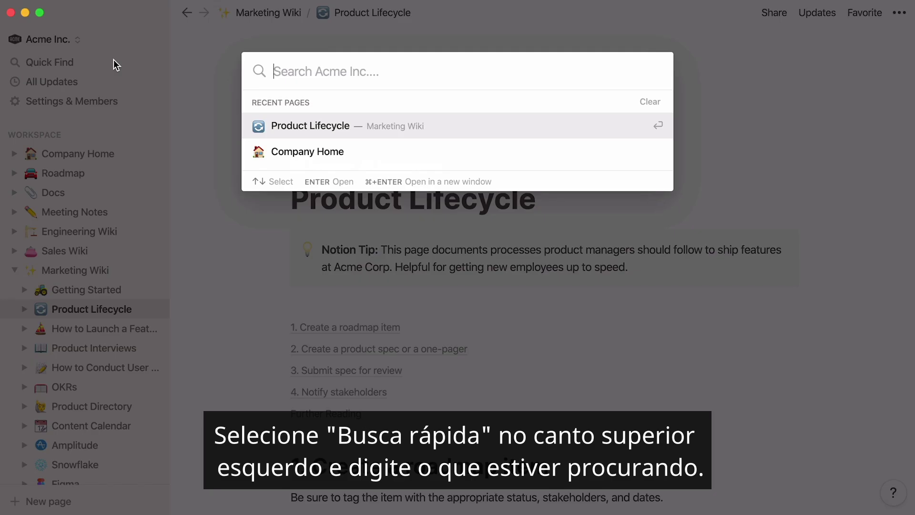
text(code)
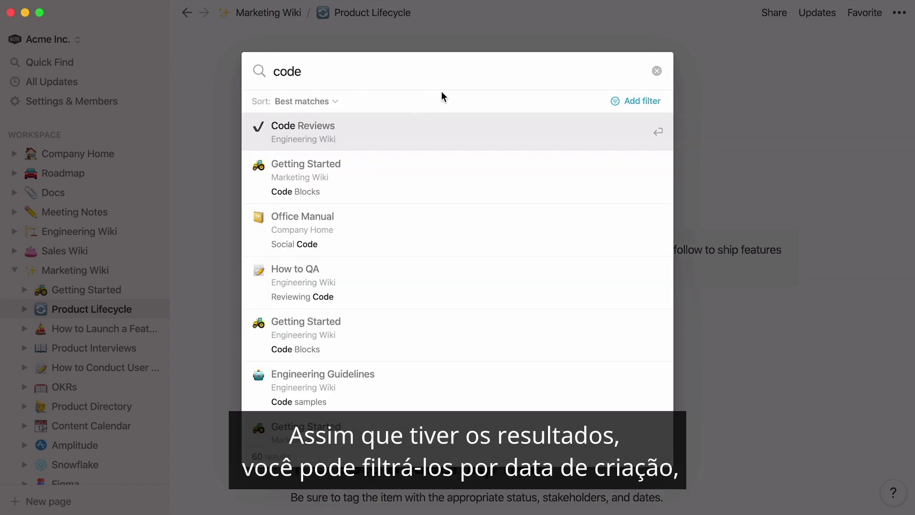
click(628, 100)
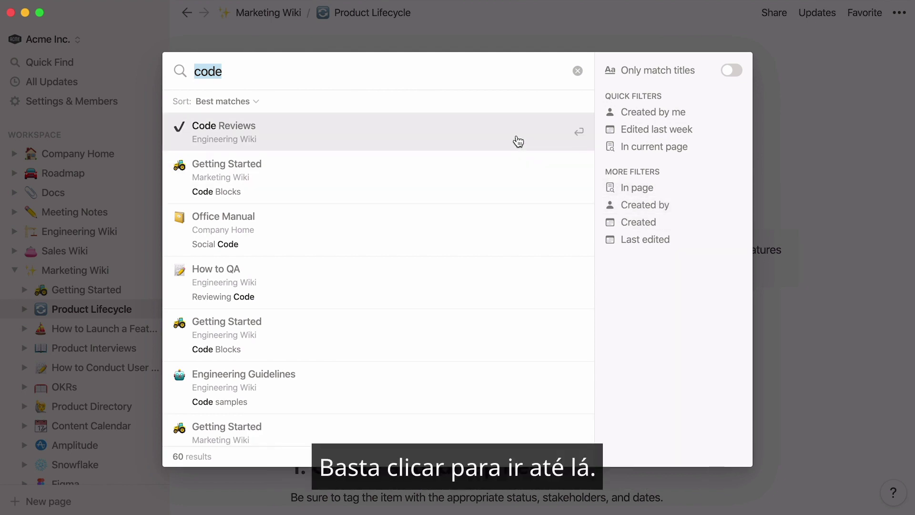
click(518, 141)
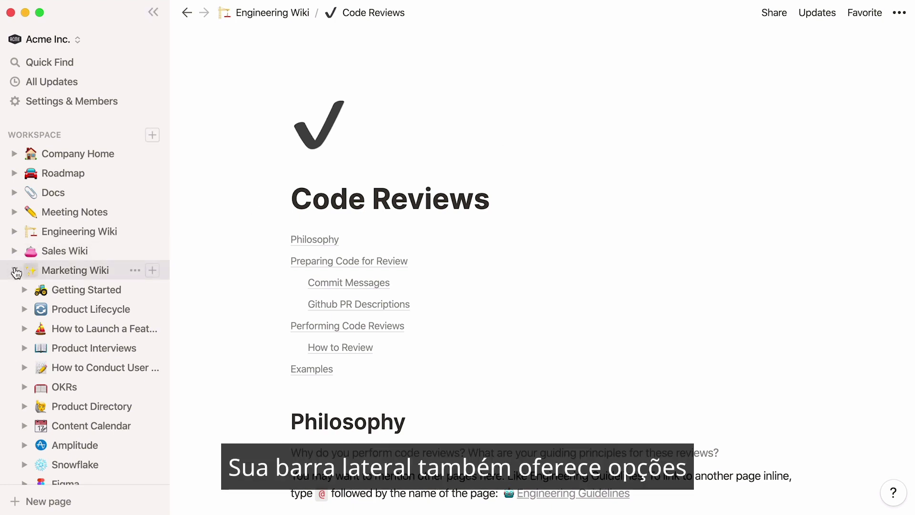
Collapse Marketing Wiki, create a page from the Engineering To-Do template, and hide the sidebar.
click(14, 273)
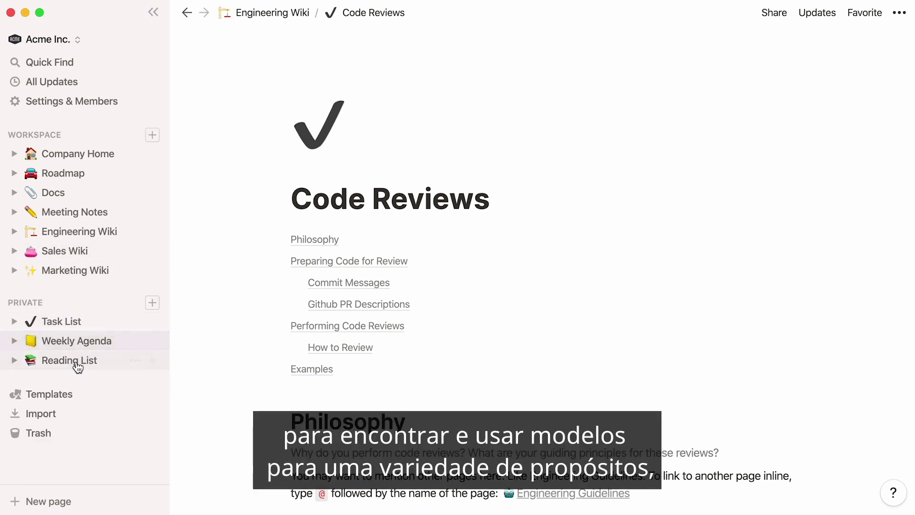
click(91, 395)
click(697, 268)
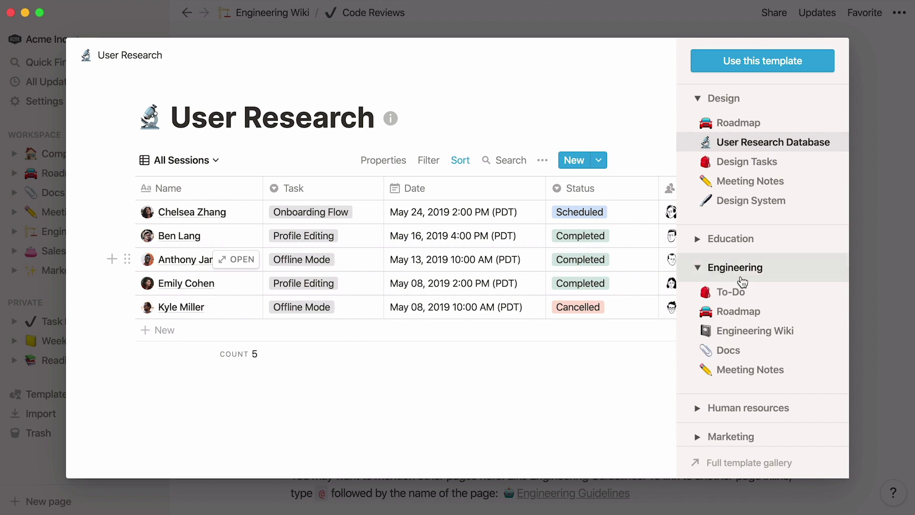
click(770, 293)
click(818, 69)
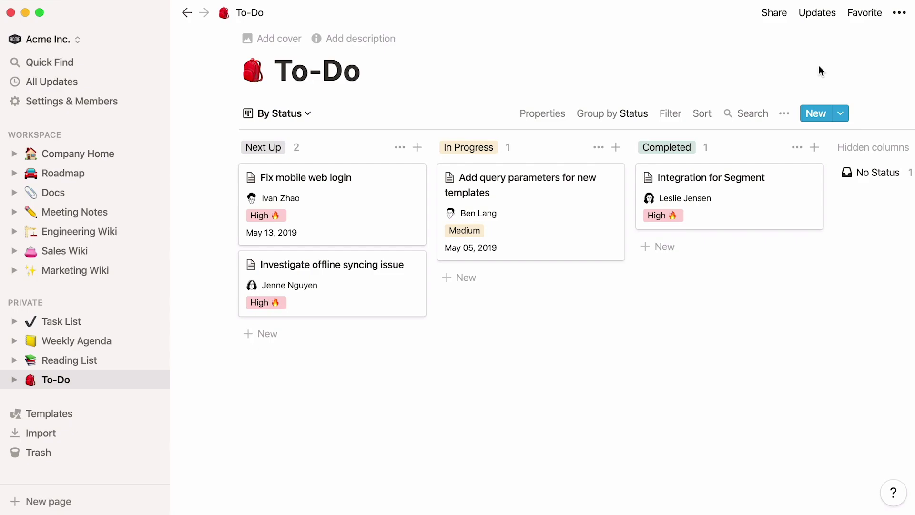
click(153, 12)
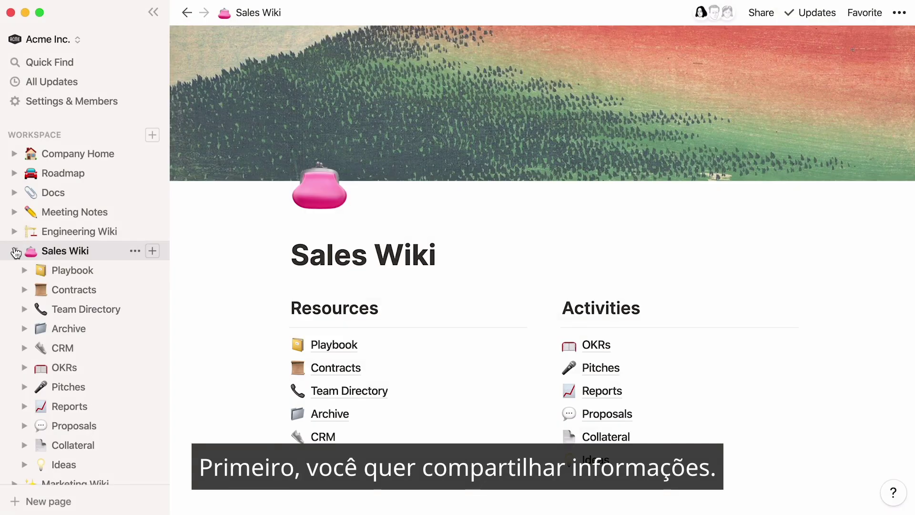
Open OKRs under Sales Wiki, switch on the workspace invite link in Members settings, and collapse Sales Wiki.
click(92, 367)
click(112, 102)
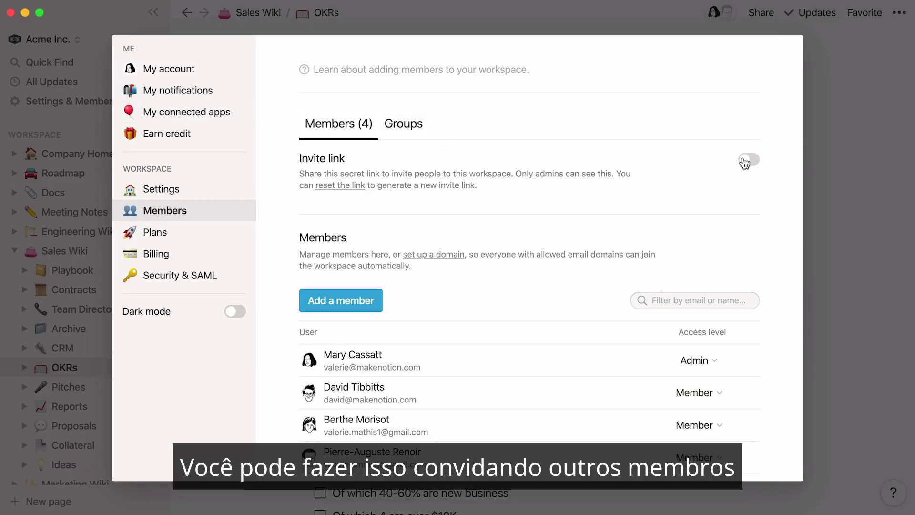
click(745, 161)
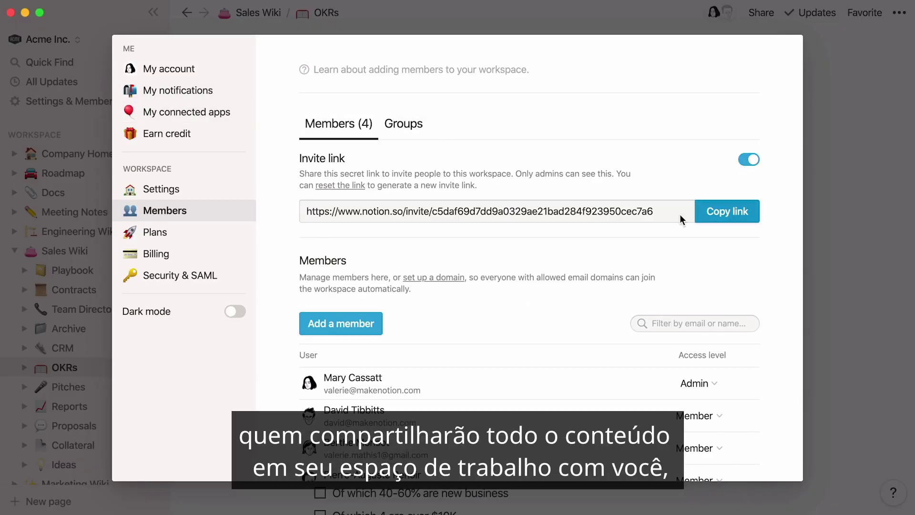
click(20, 252)
click(14, 254)
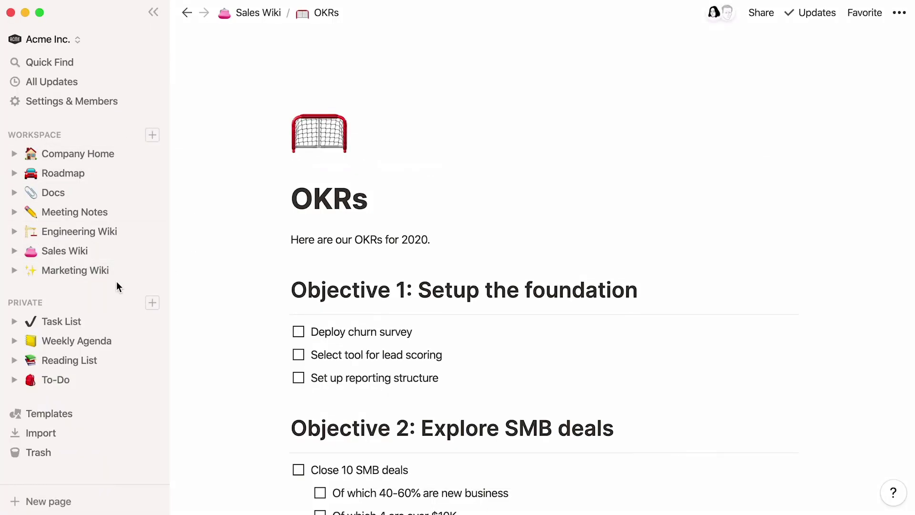
Share the OKRs page by entering the outside guest's e-mail address and inviting them.
click(766, 19)
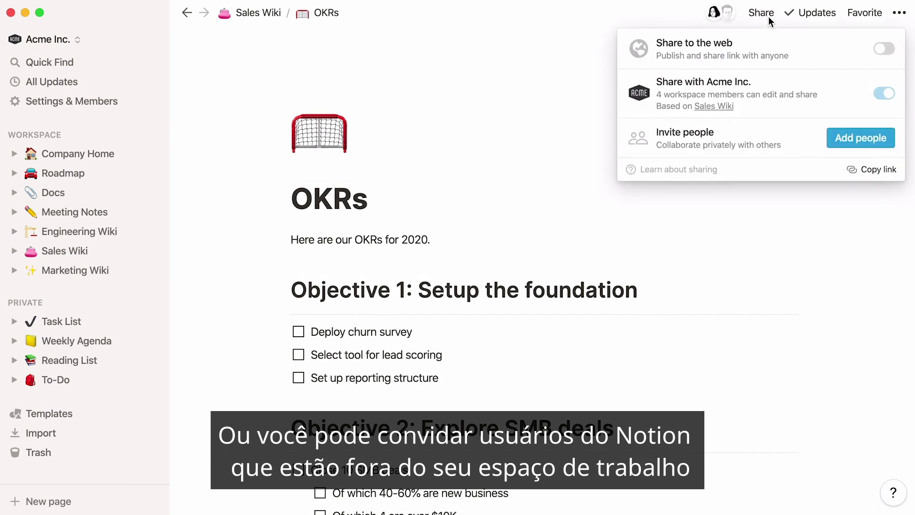
click(844, 143)
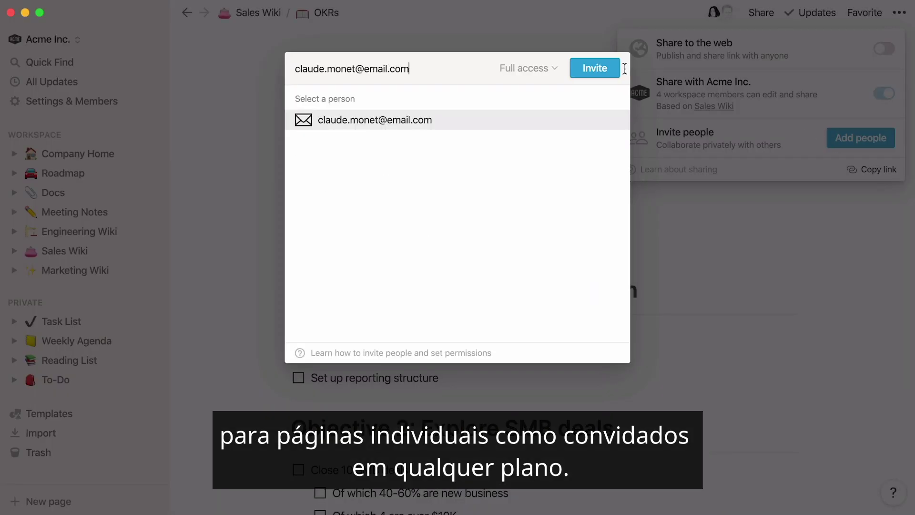
click(611, 68)
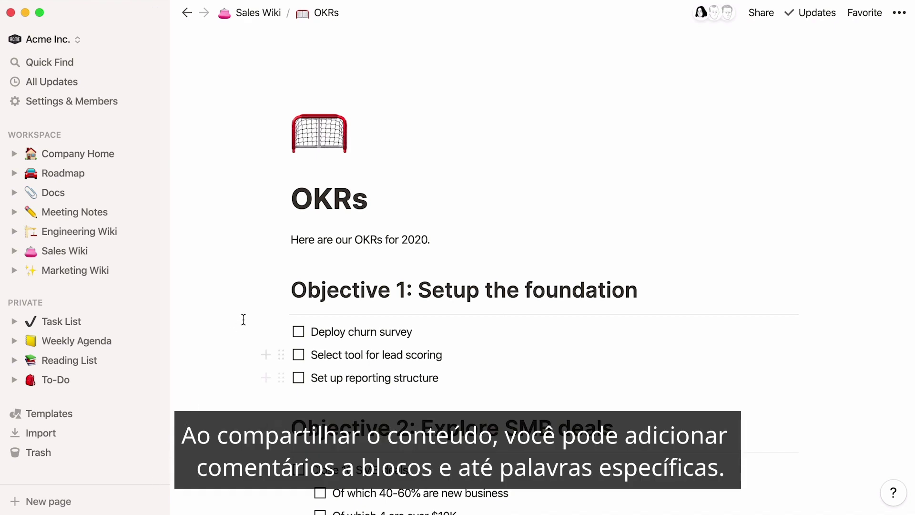
Comment 'can you please update this?' on 'Here are our OKRs for 2020.', mentioning a teammate.
click(283, 239)
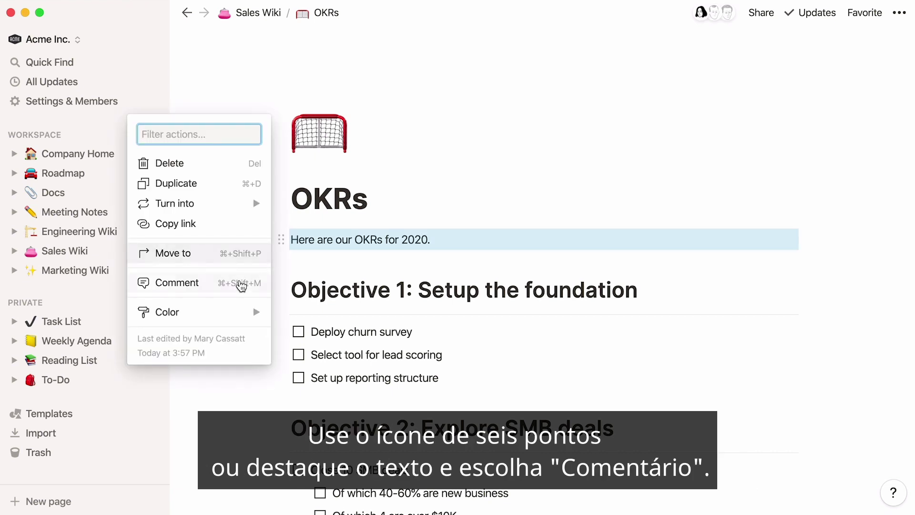
drag(291, 239, 363, 231)
click(353, 215)
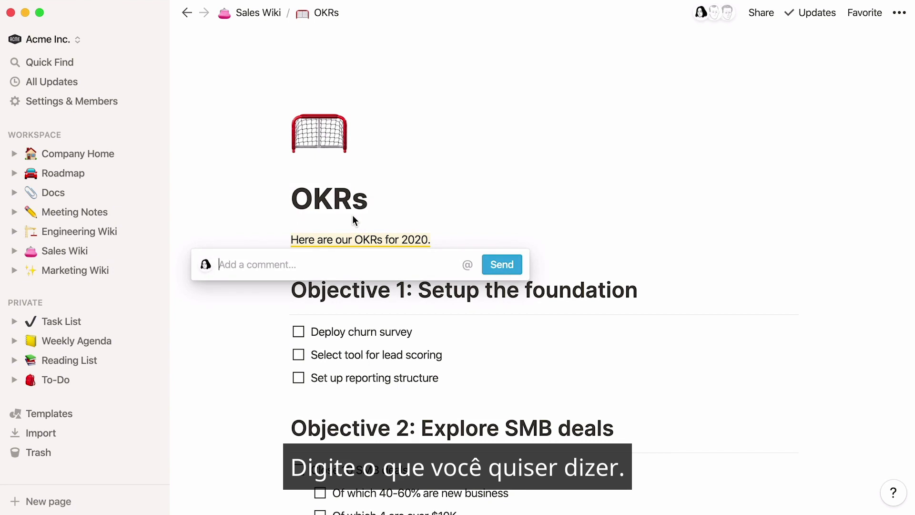
text(Hey Berthe, can you please update this?)
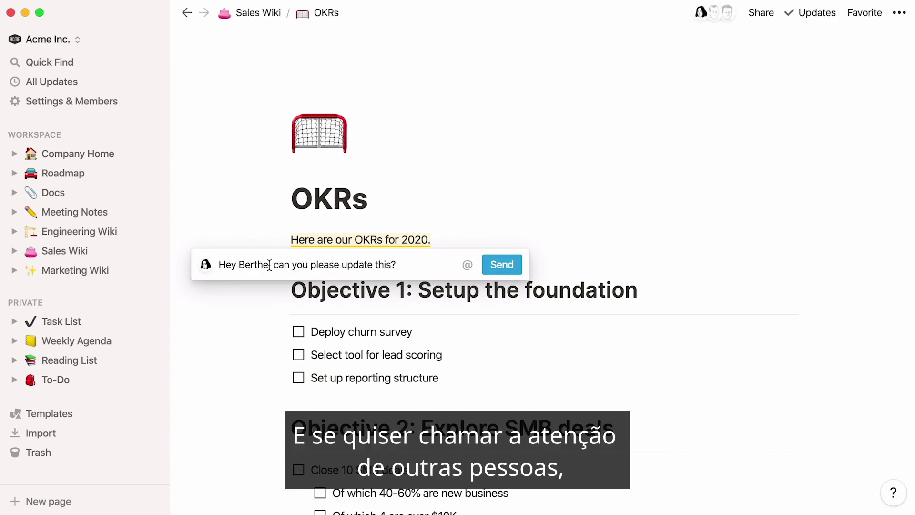
drag(269, 264, 243, 264)
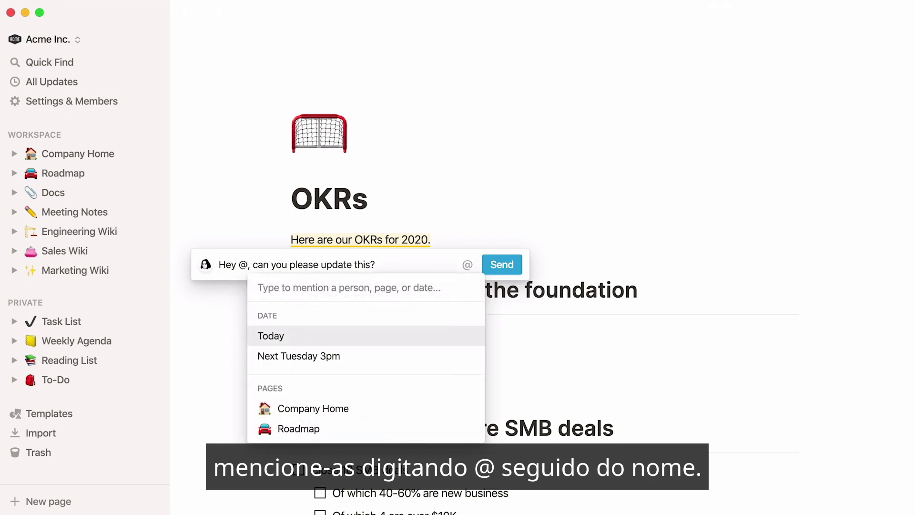
text(berthe)
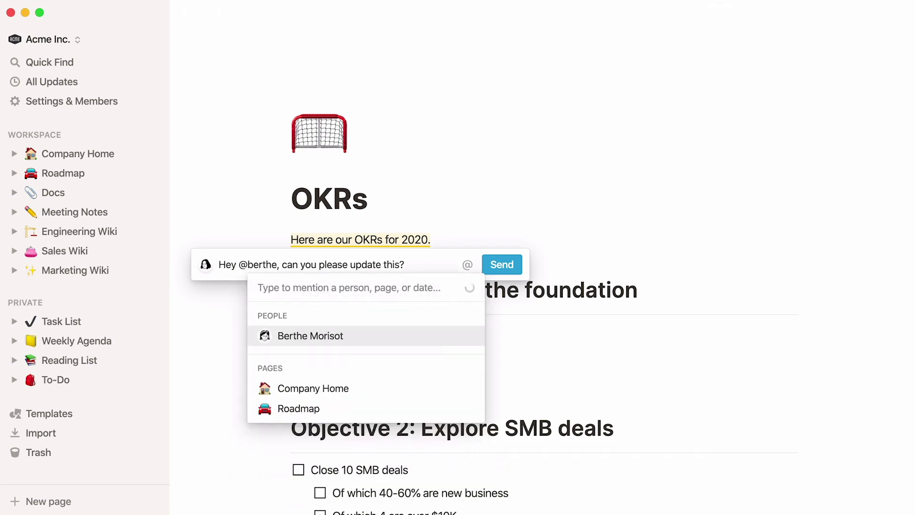
key(Return)
Send the block comment, then post a page discussion mentioning a teammate with ', please review' and a smiley.
click(491, 266)
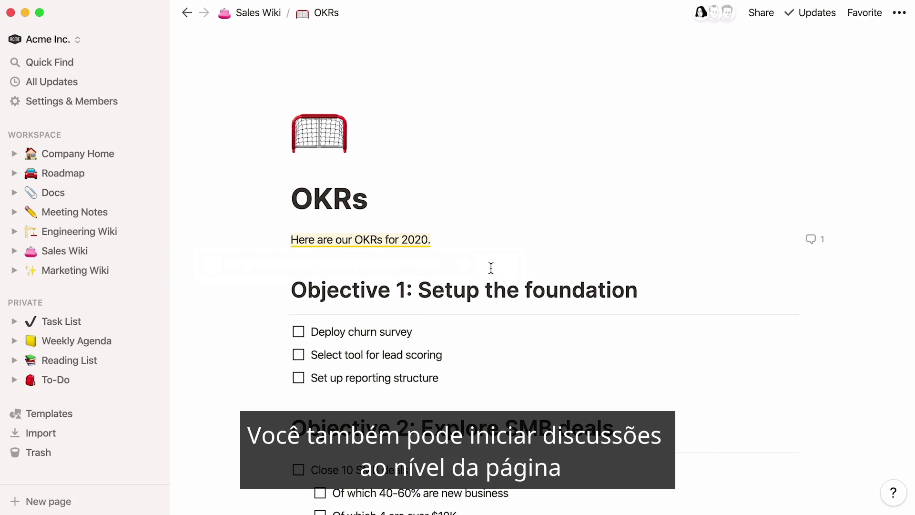
mouse_move(437, 215)
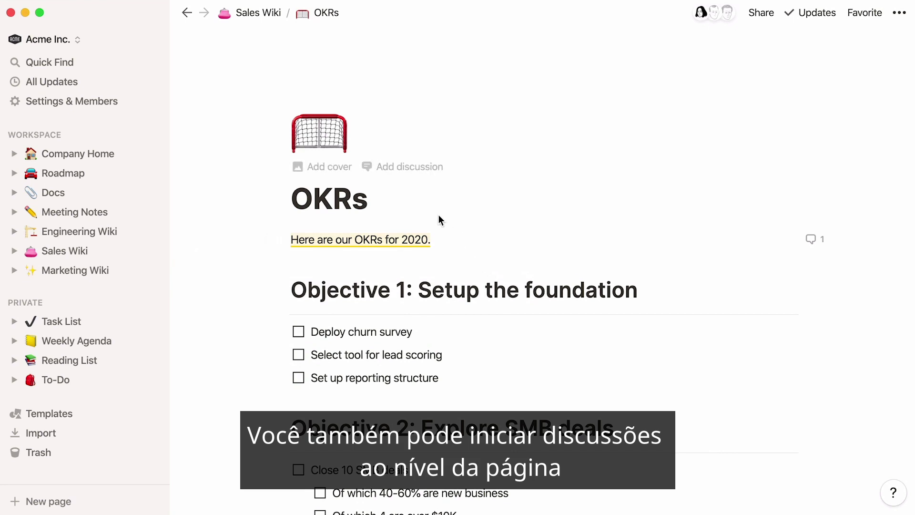
click(404, 167)
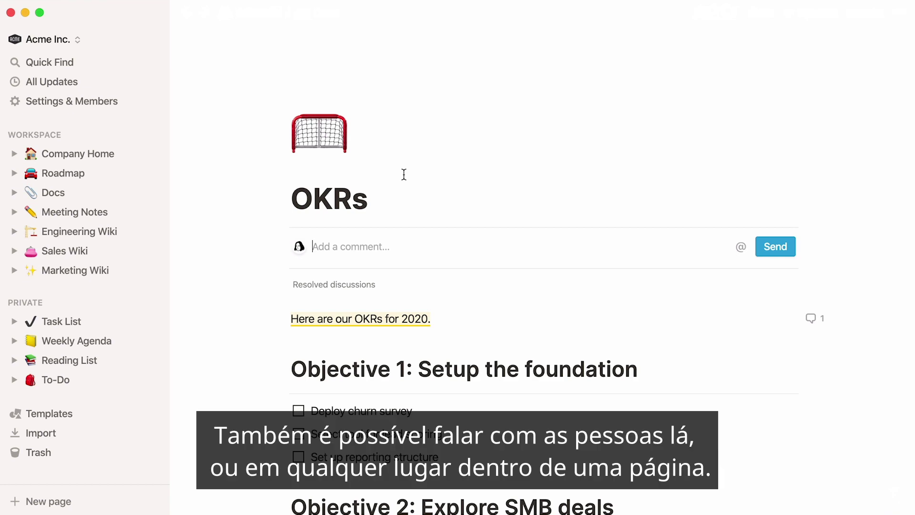
text(@pierre)
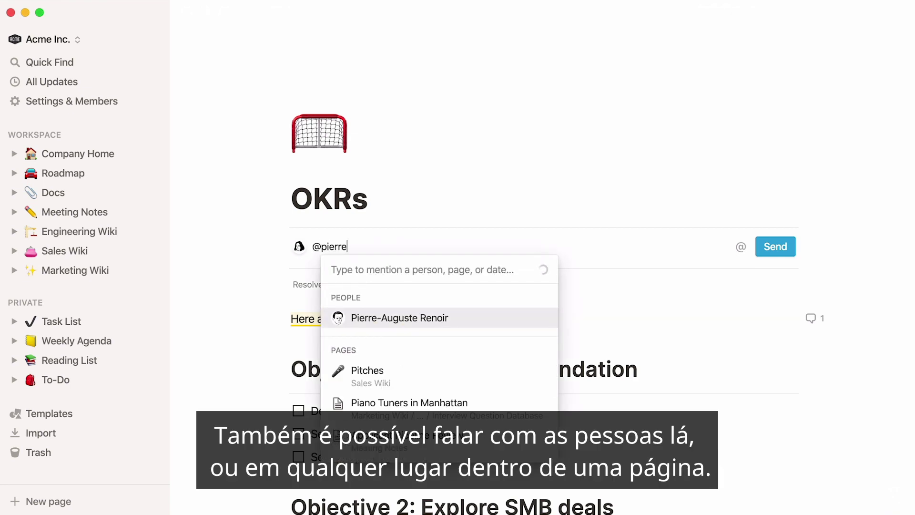
key(Return)
text(, plea)
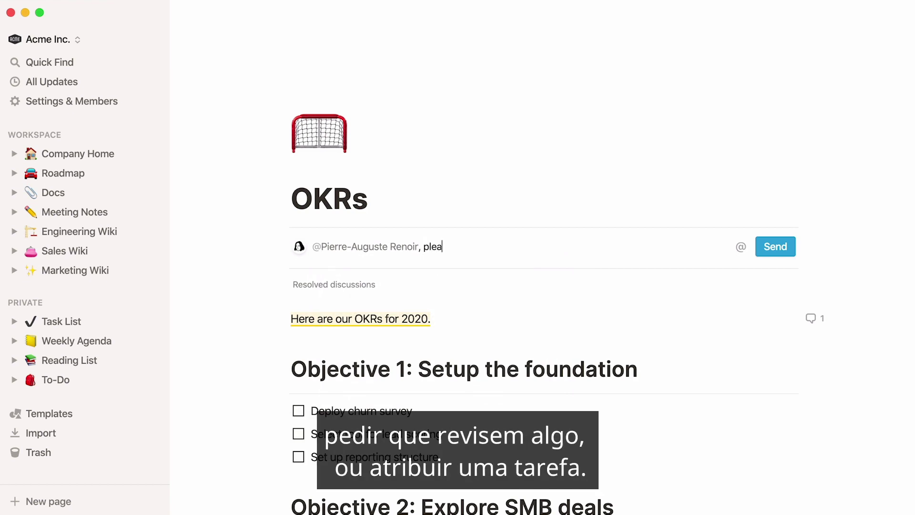
text(se review :))
key(Right)
key(Right)
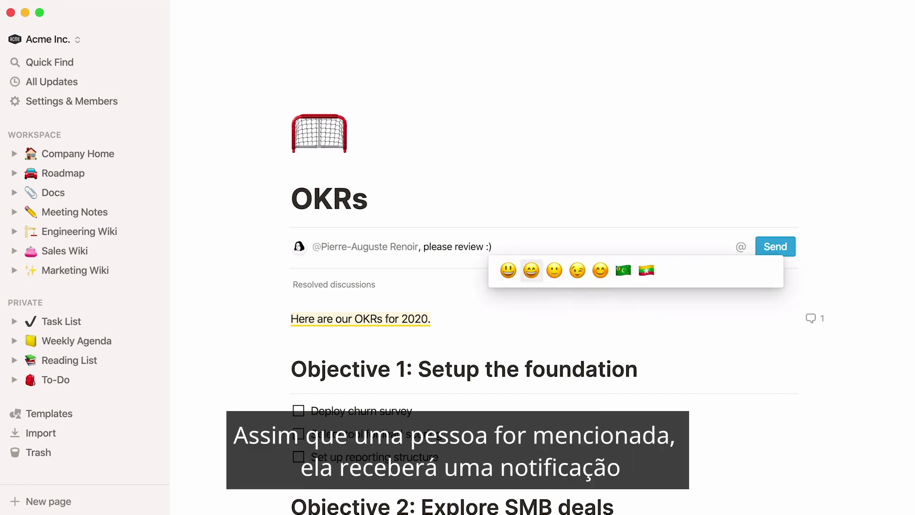
key(Return)
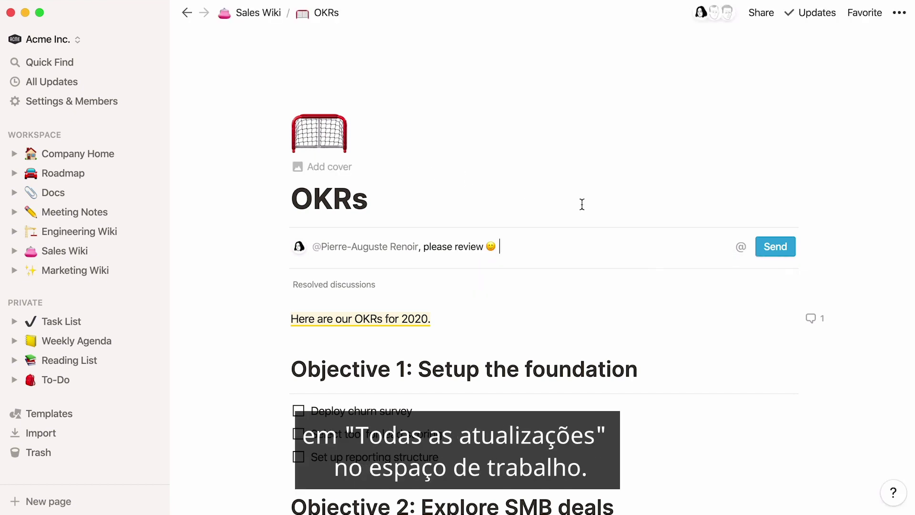
click(759, 247)
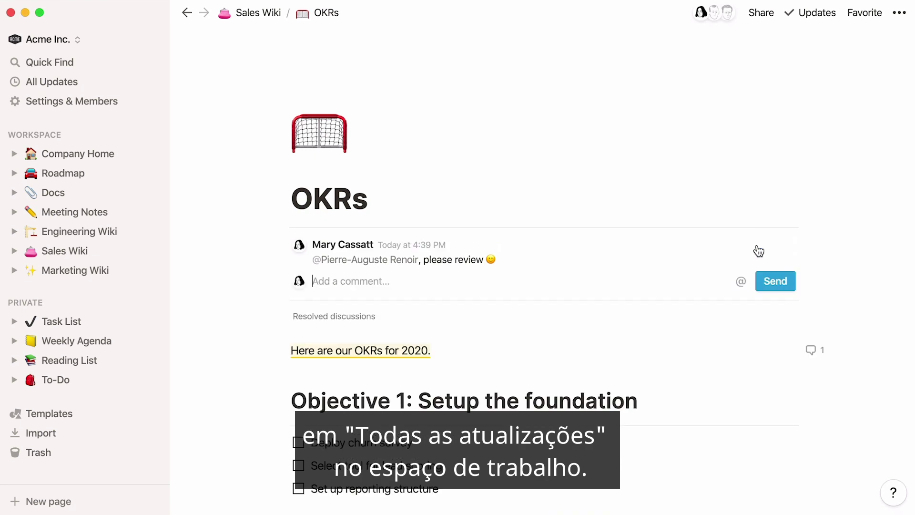
Below the intro, add 'To be included in the presentation slides' with a Tomorrow 10:15am reminder and a teammate mention.
click(535, 352)
key(Return)
text(To be included in the presentation slides @remind to)
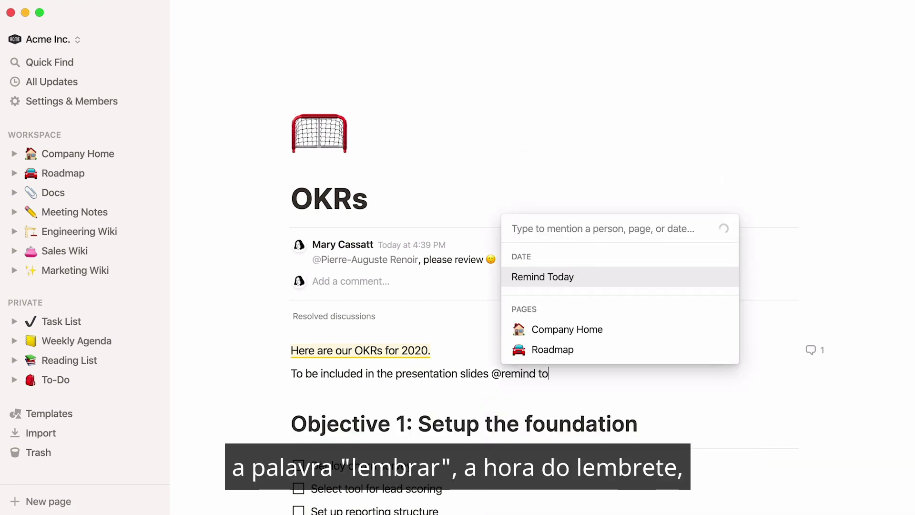
text(morrow 10:15a)
key(Return)
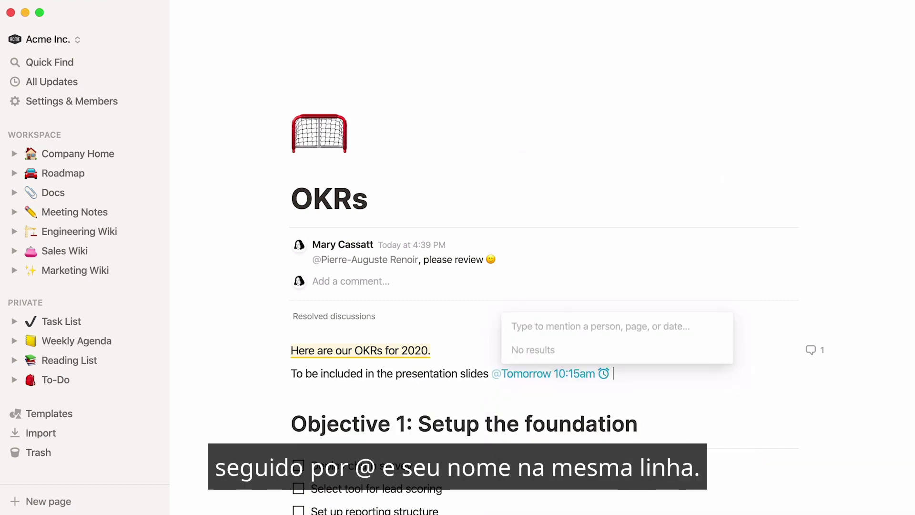
text(@berthe)
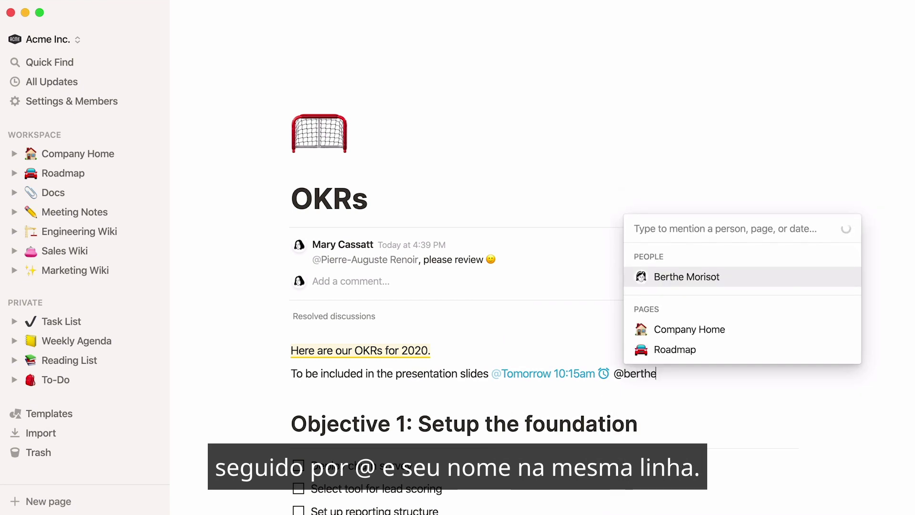
key(Return)
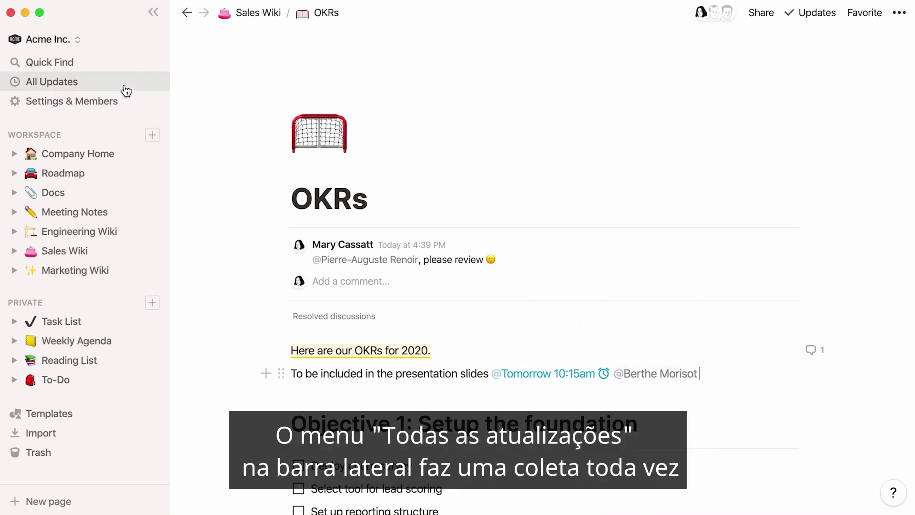
Open All Updates and browse the Inbox and Following tabs, returning to Inbox.
click(125, 89)
scroll(173, 115, down, 3)
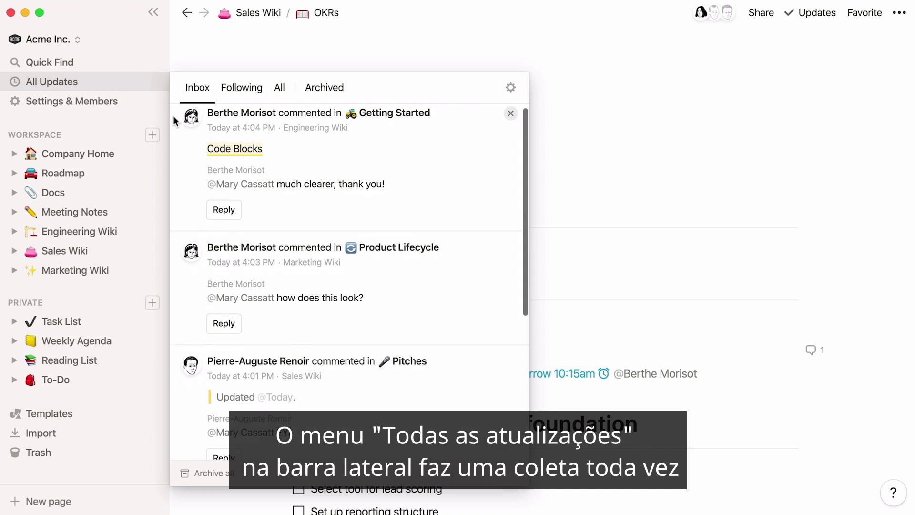
scroll(173, 115, down, 2)
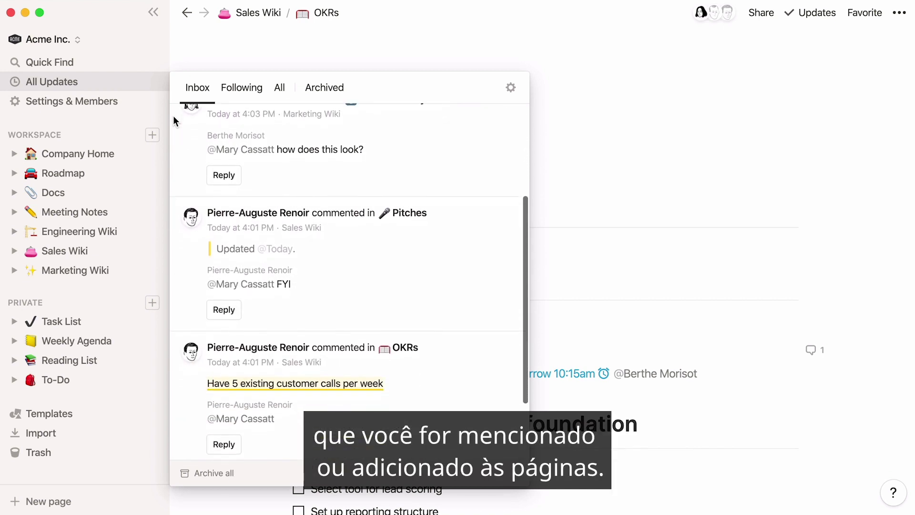
click(228, 95)
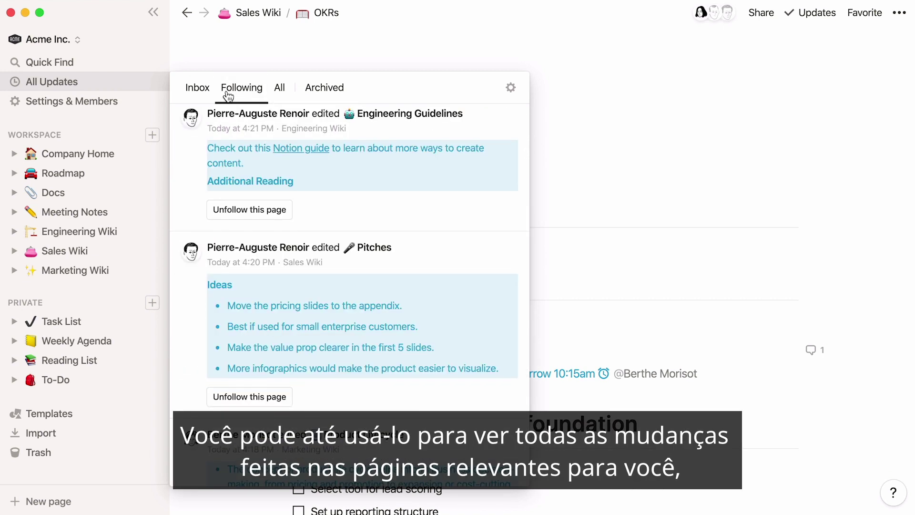
scroll(176, 148, down, 2)
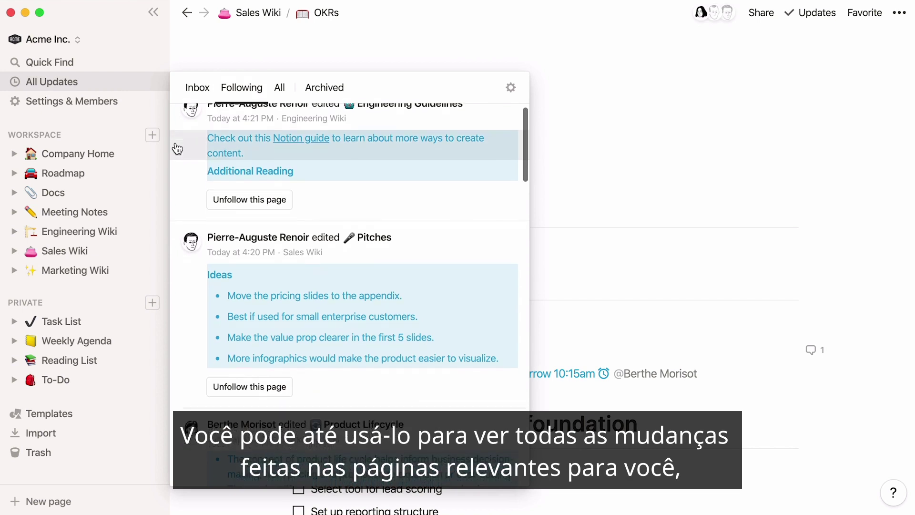
scroll(176, 148, down, 2)
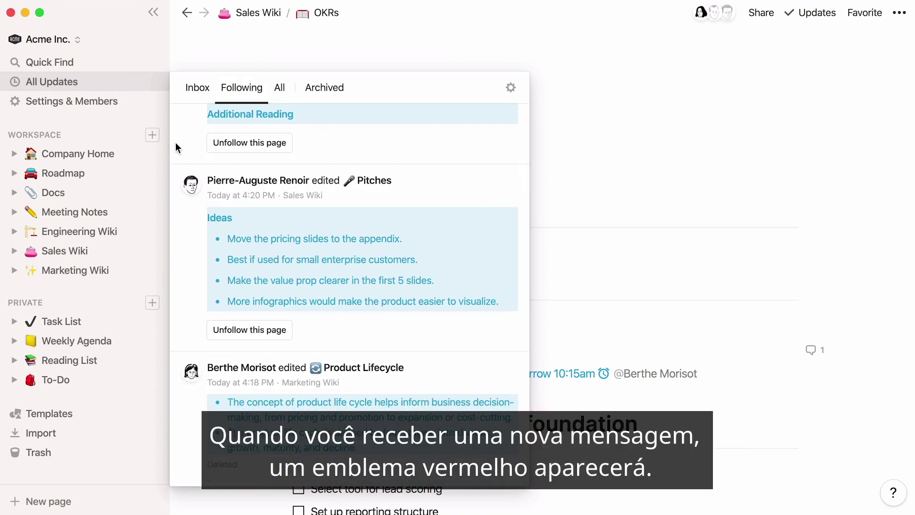
scroll(175, 142, up, 4)
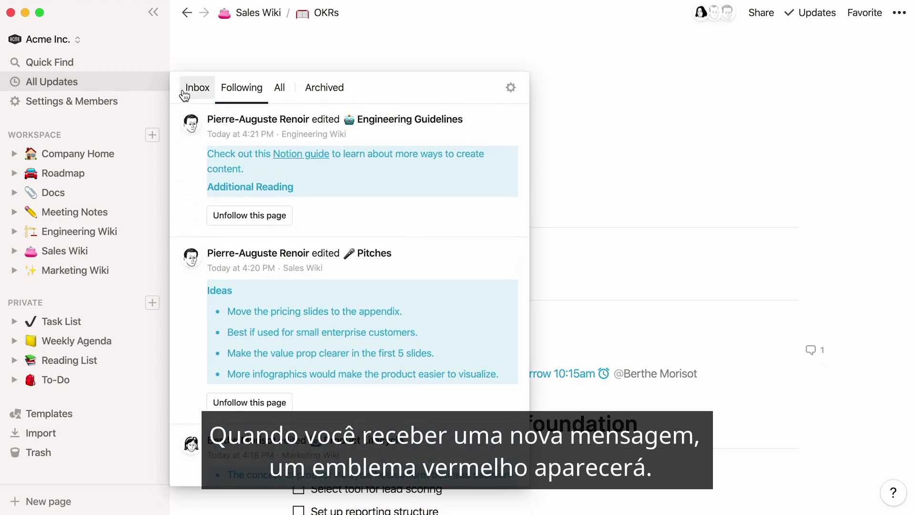
click(188, 91)
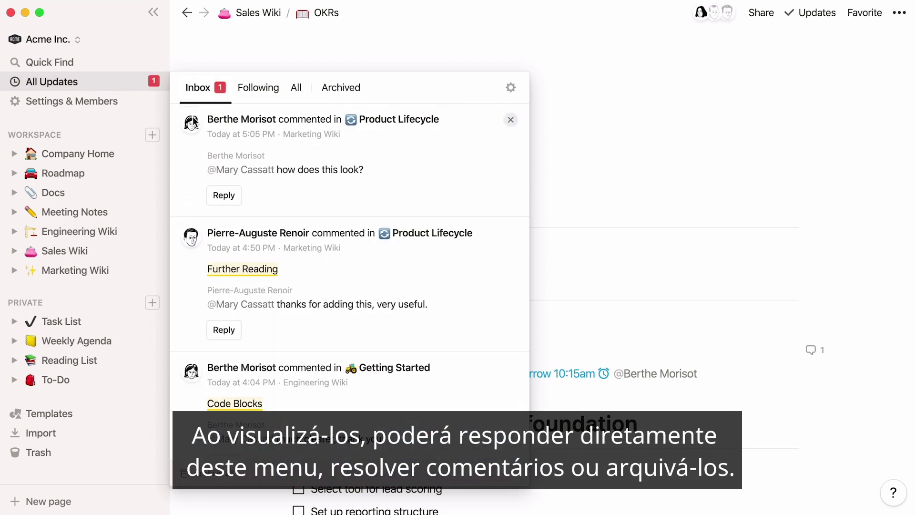
Reply 'Much better!' to the Product Lifecycle comment, resolve the thread, and archive the notification.
click(217, 196)
text(Much better!)
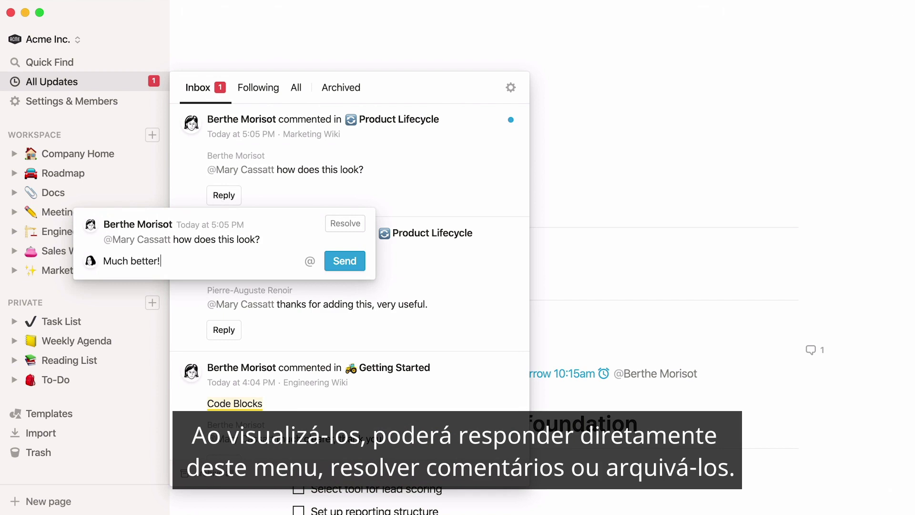
click(342, 259)
click(345, 223)
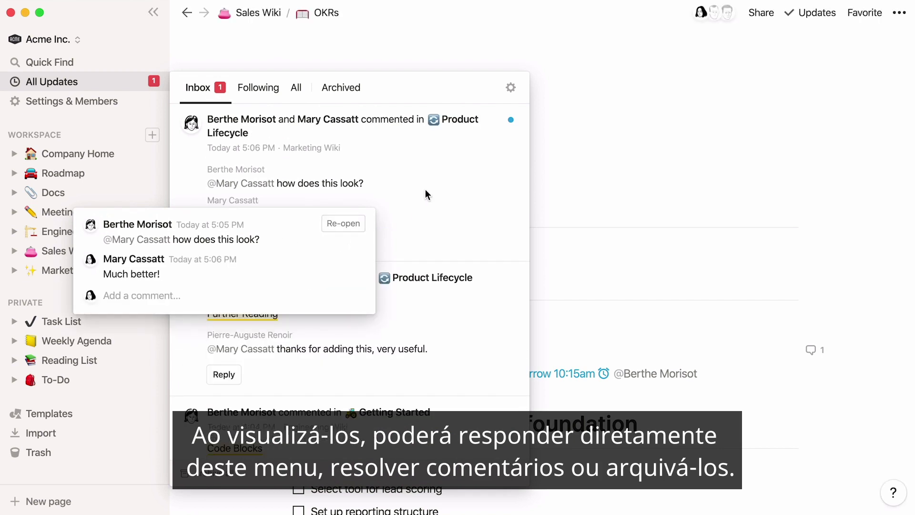
click(425, 190)
click(510, 121)
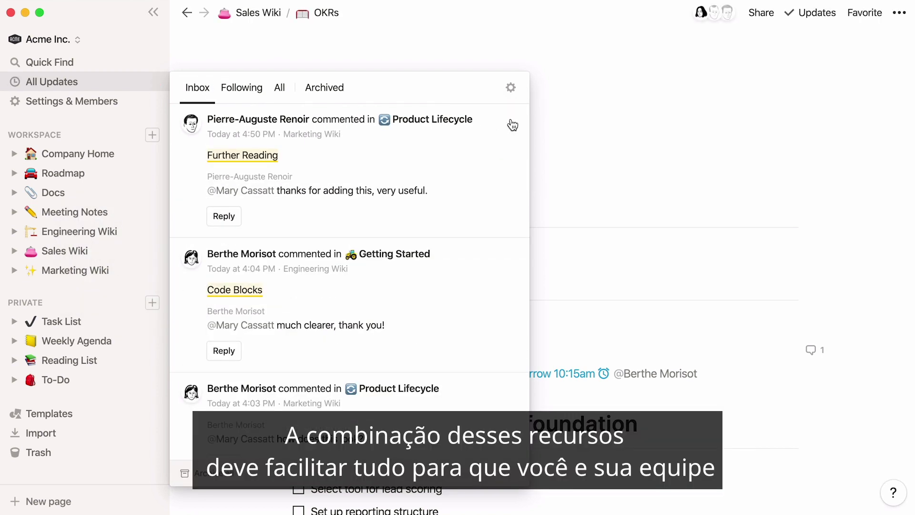
Close the updates panel, go forward to Stand-up 20-05-2020, then back to OKRs.
click(589, 59)
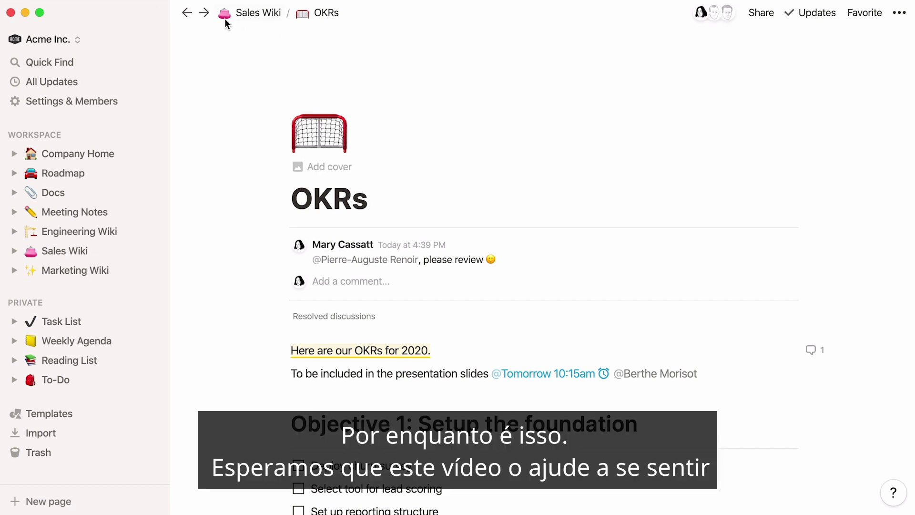
click(204, 13)
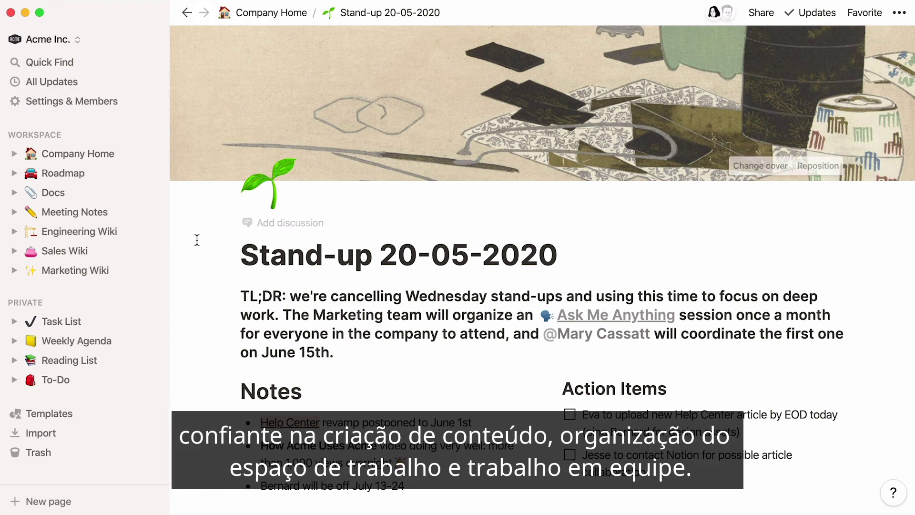
click(187, 15)
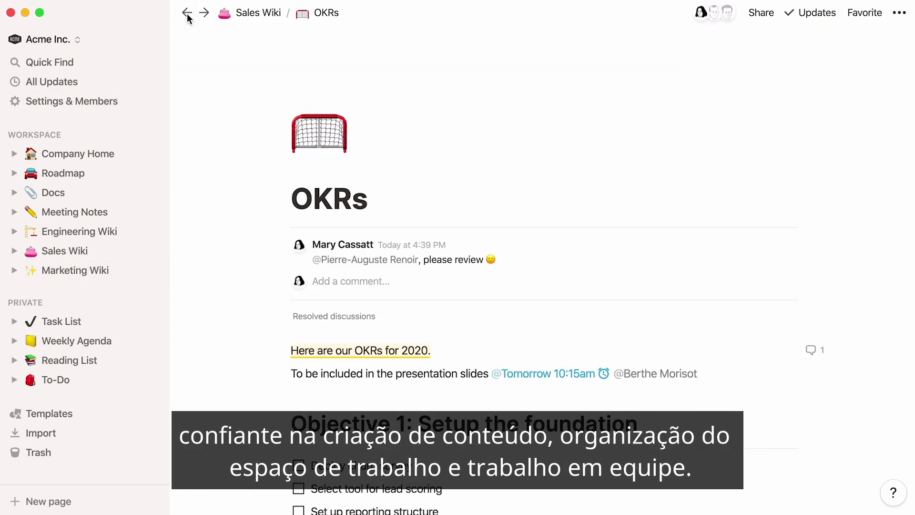